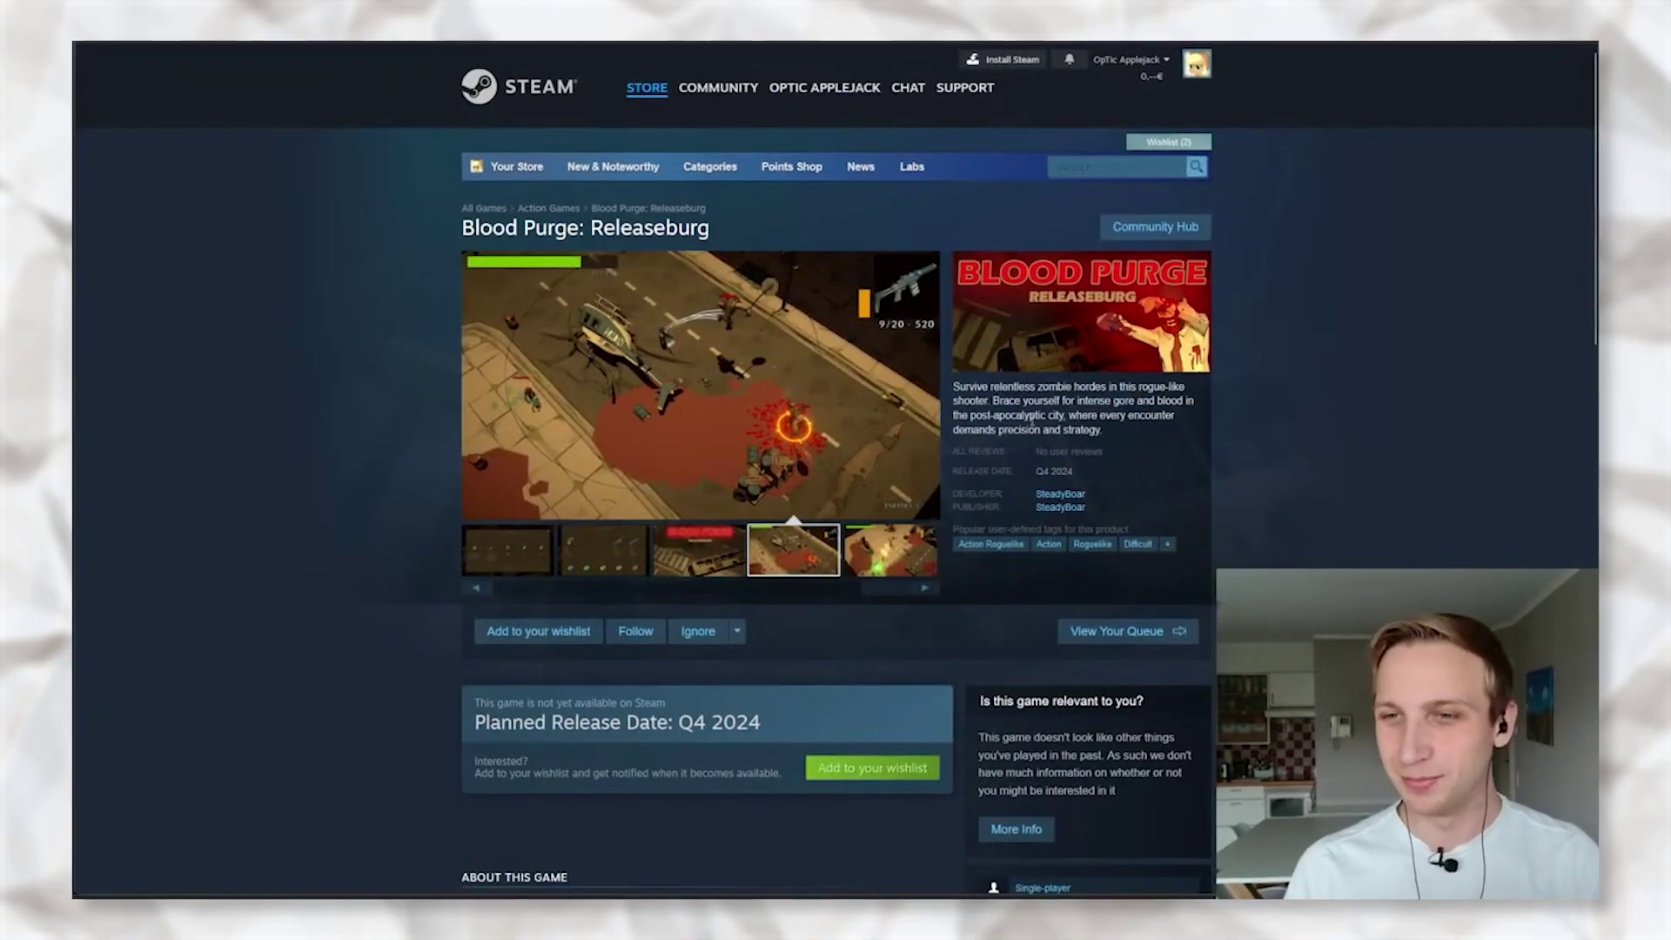
Highlight the closing lines of the Blood Purge: Releaseburg description text
drag(1034, 416, 1132, 434)
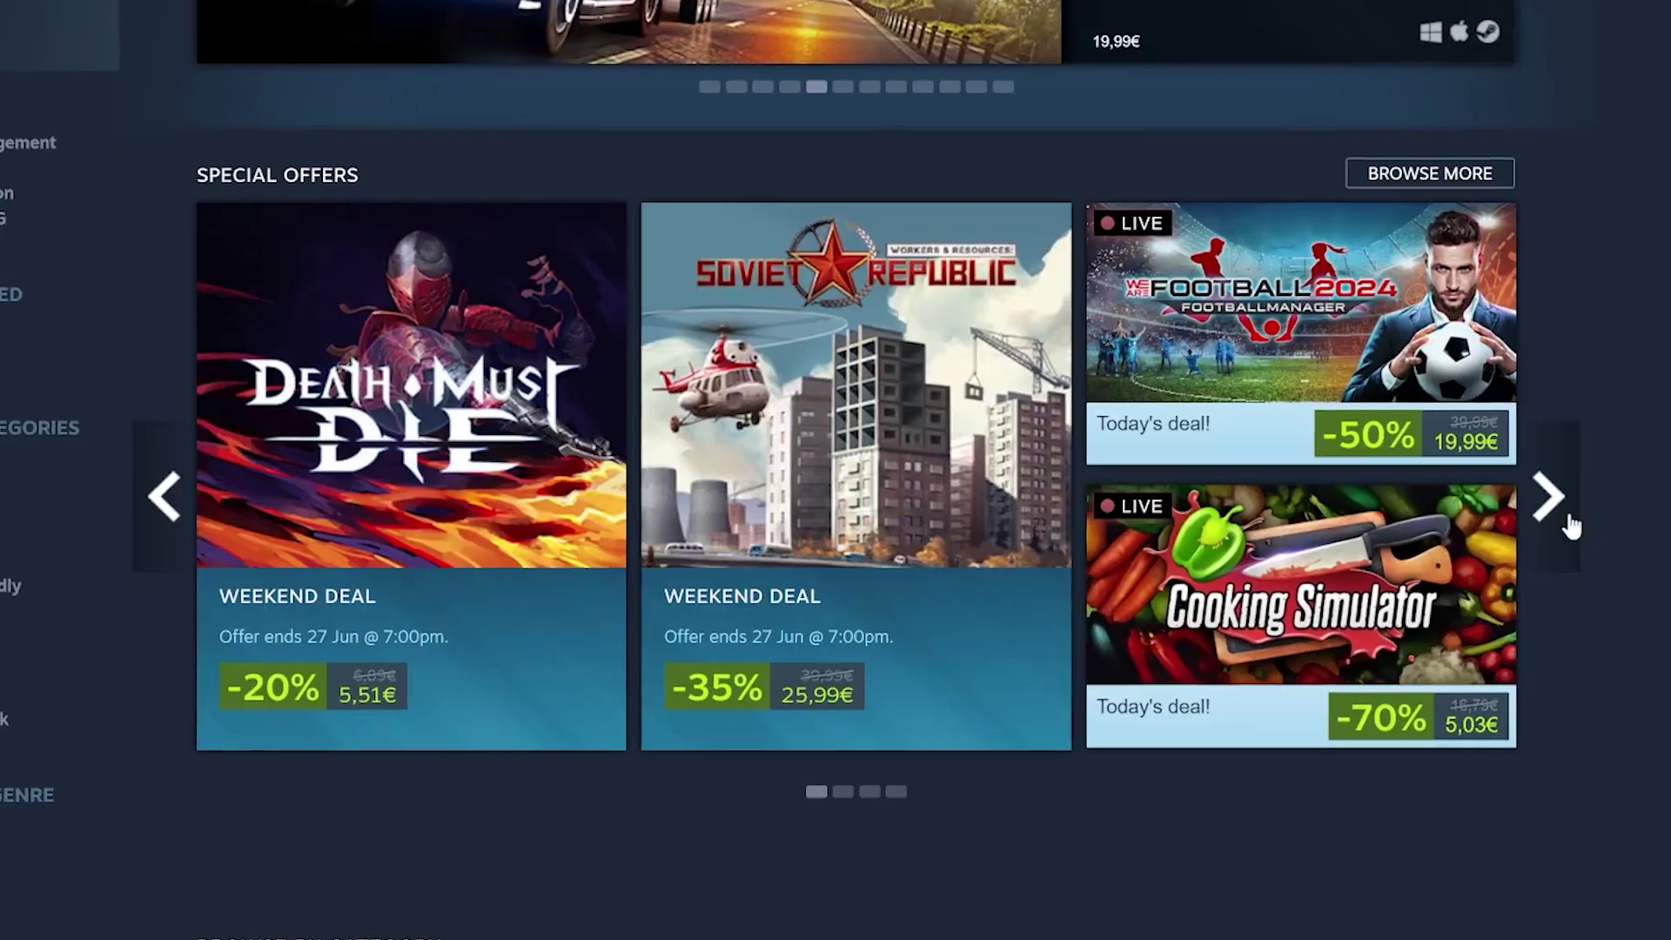
Advance the Special Offers carousel three times to its fourth page of deals
click(1579, 512)
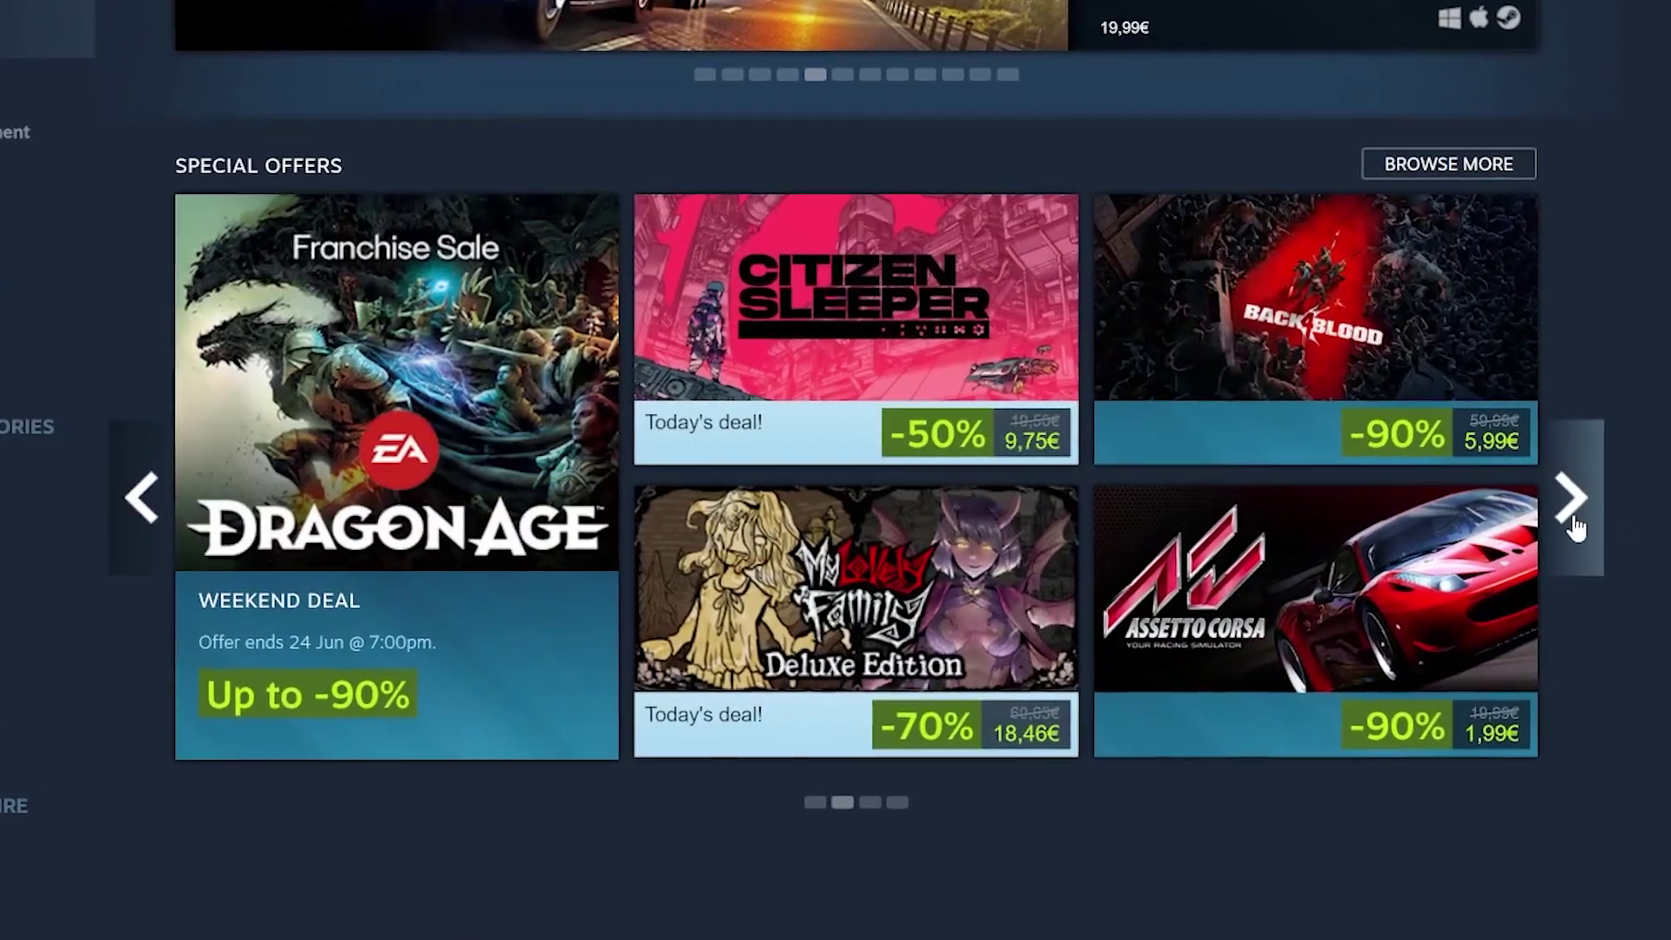
click(1569, 522)
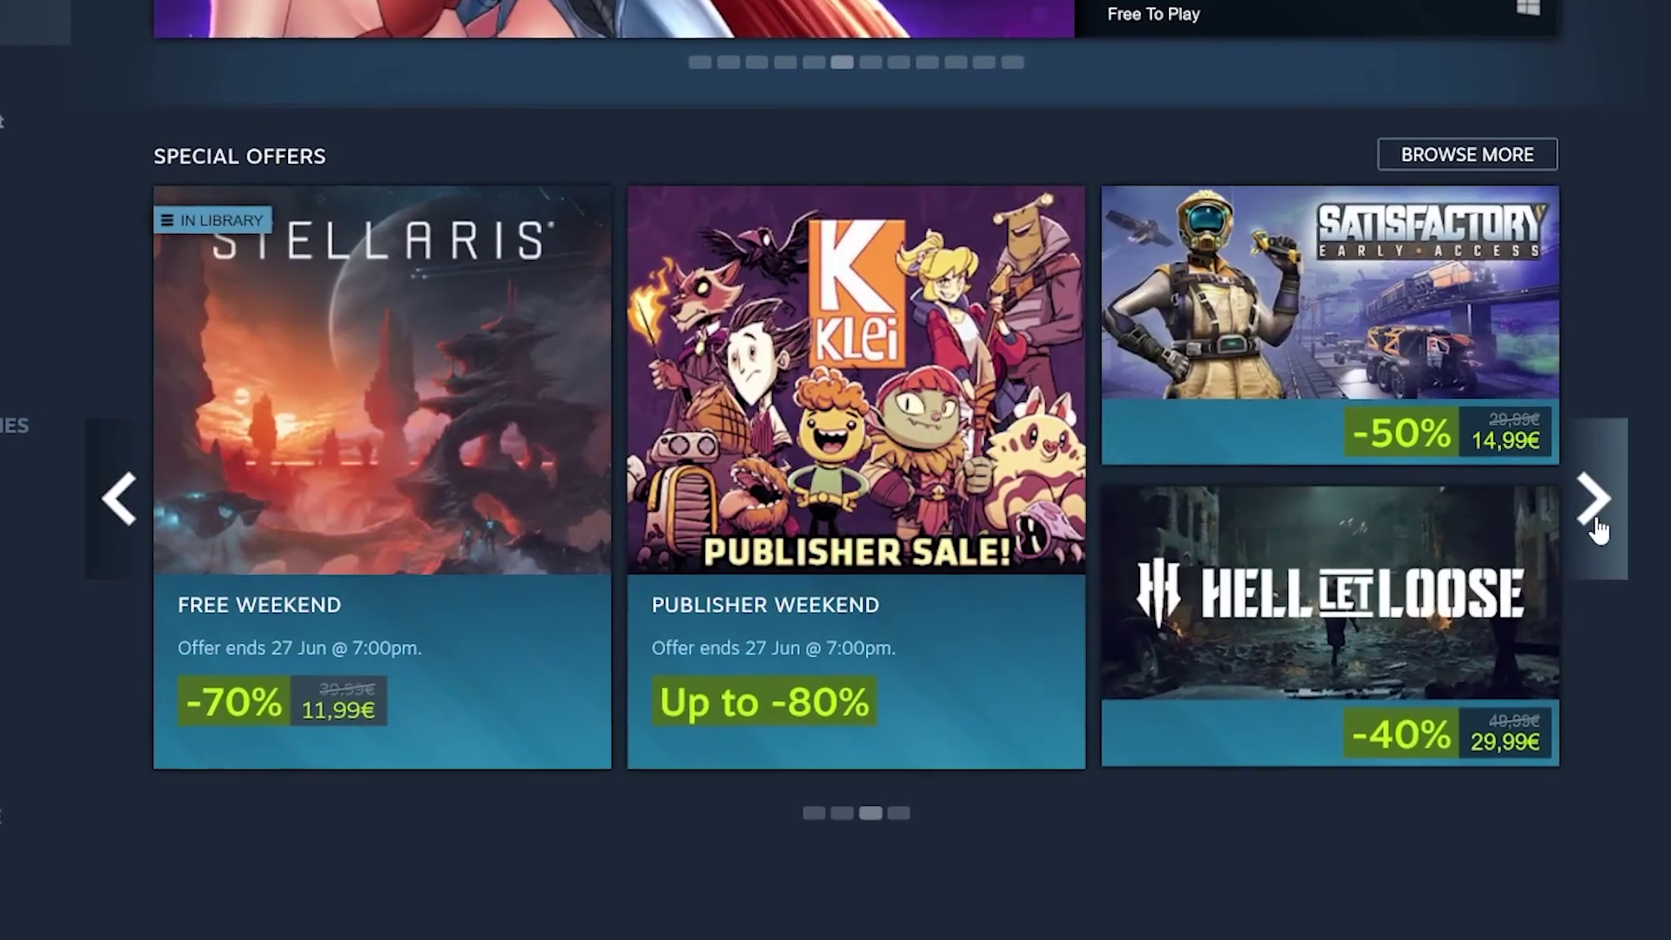
click(1591, 525)
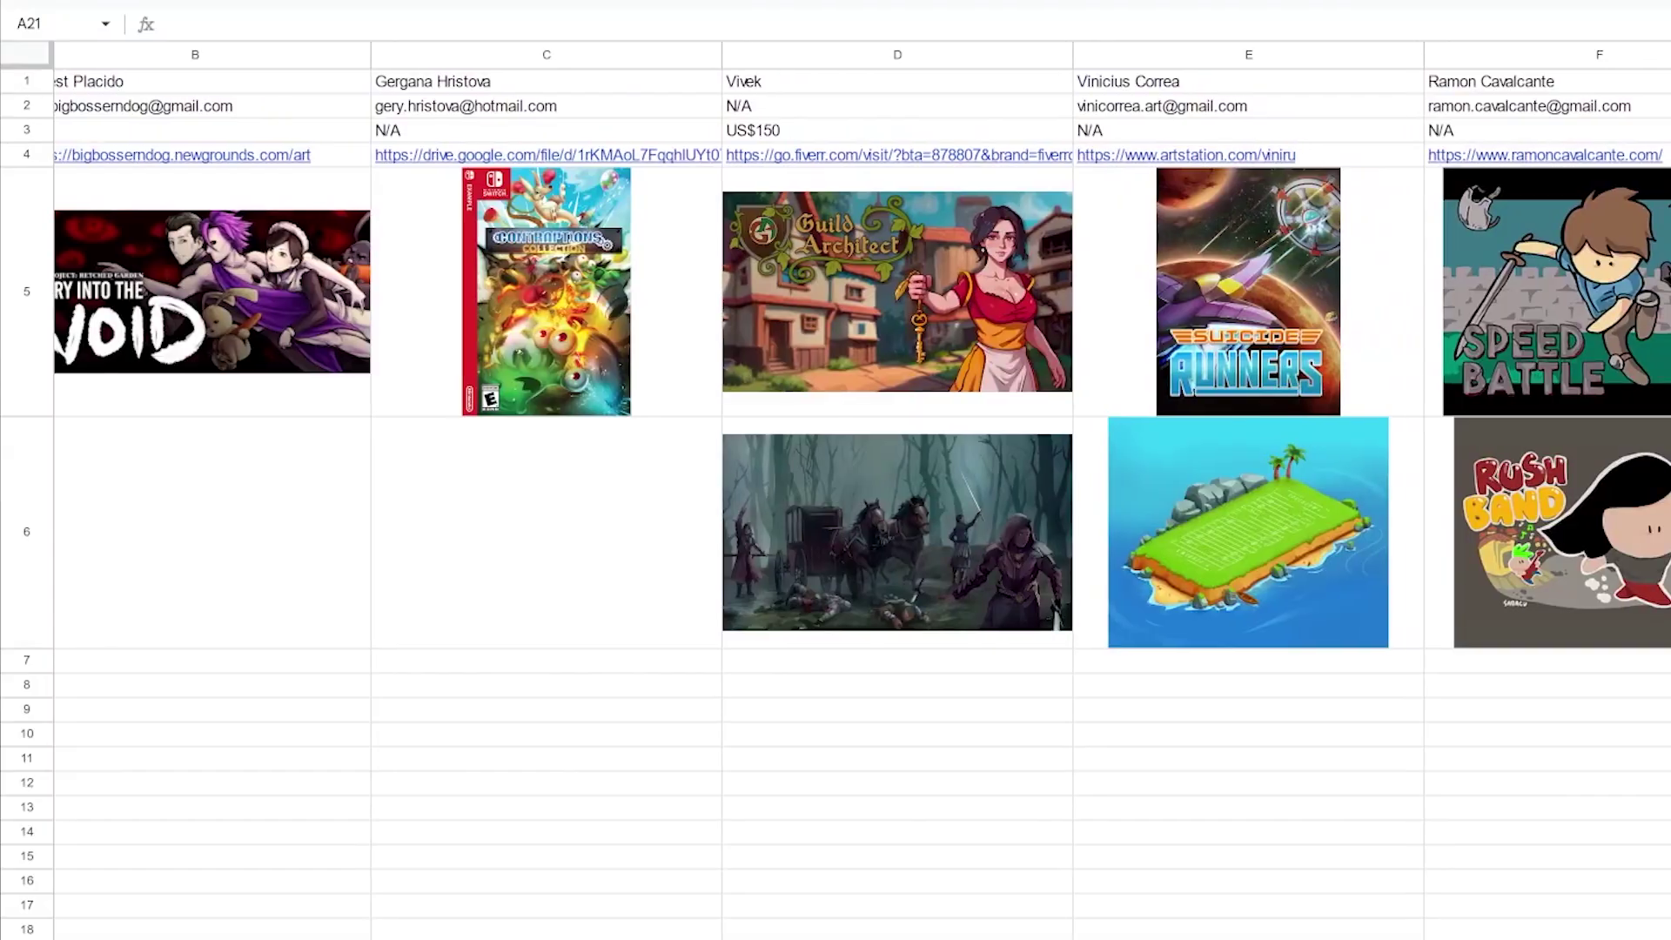
Scroll right across the portfolio sheet's artist columns until column K is visible
scroll(861, 491, right, 2)
scroll(861, 491, right, 5)
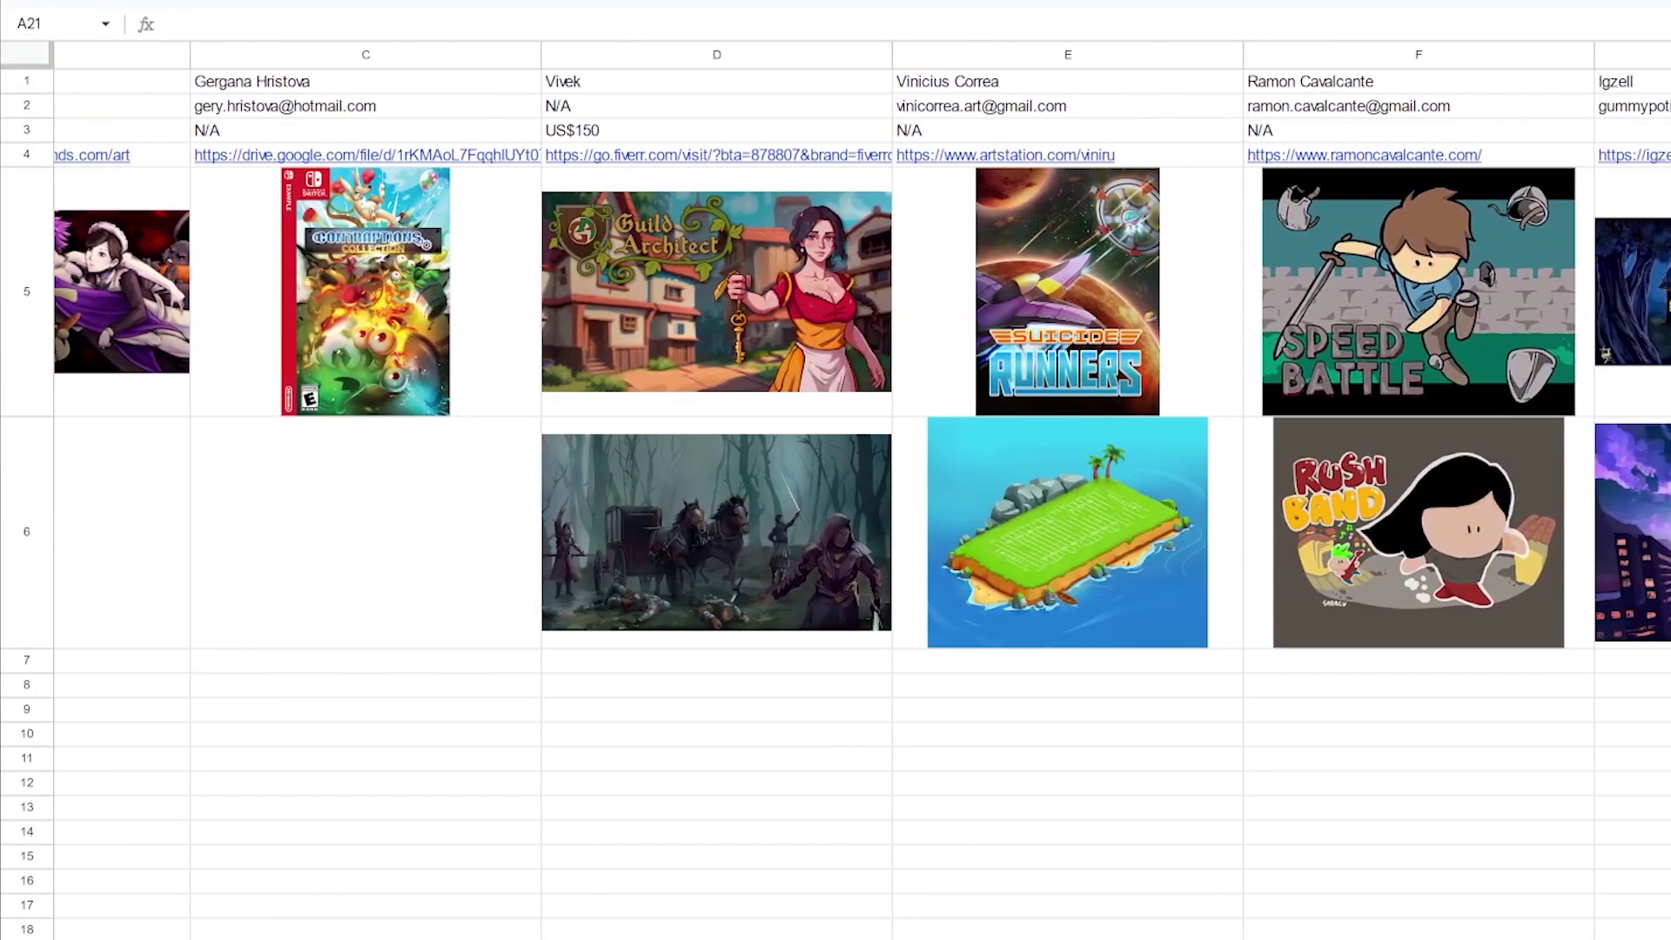
scroll(862, 491, right, 5)
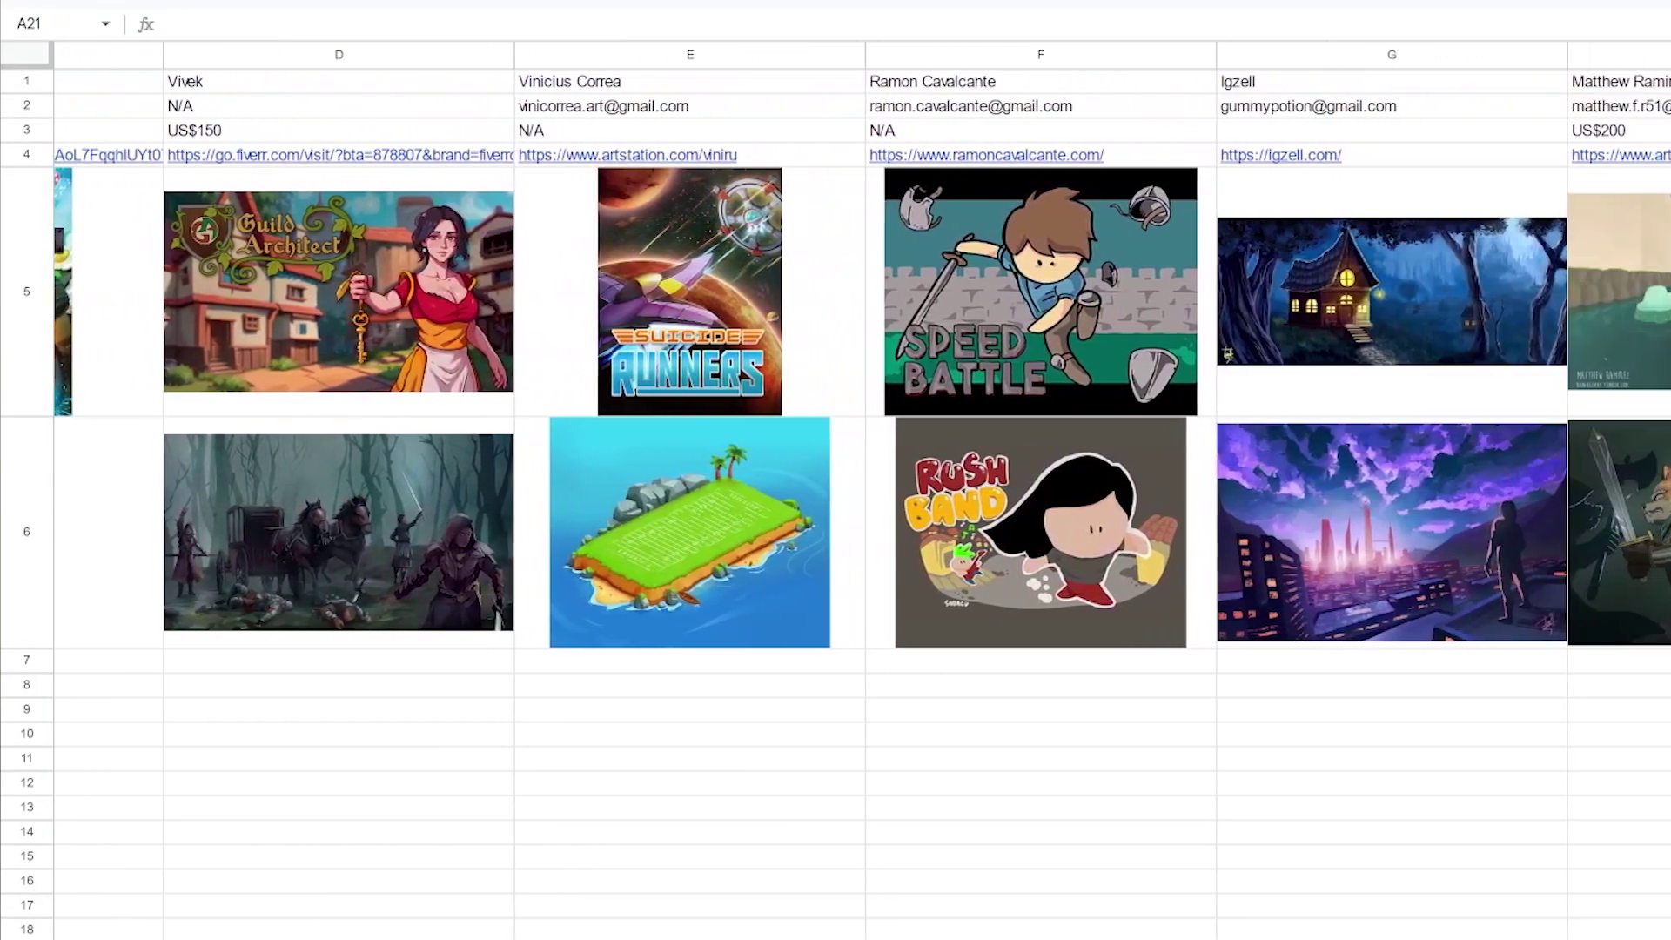
scroll(862, 491, right, 5)
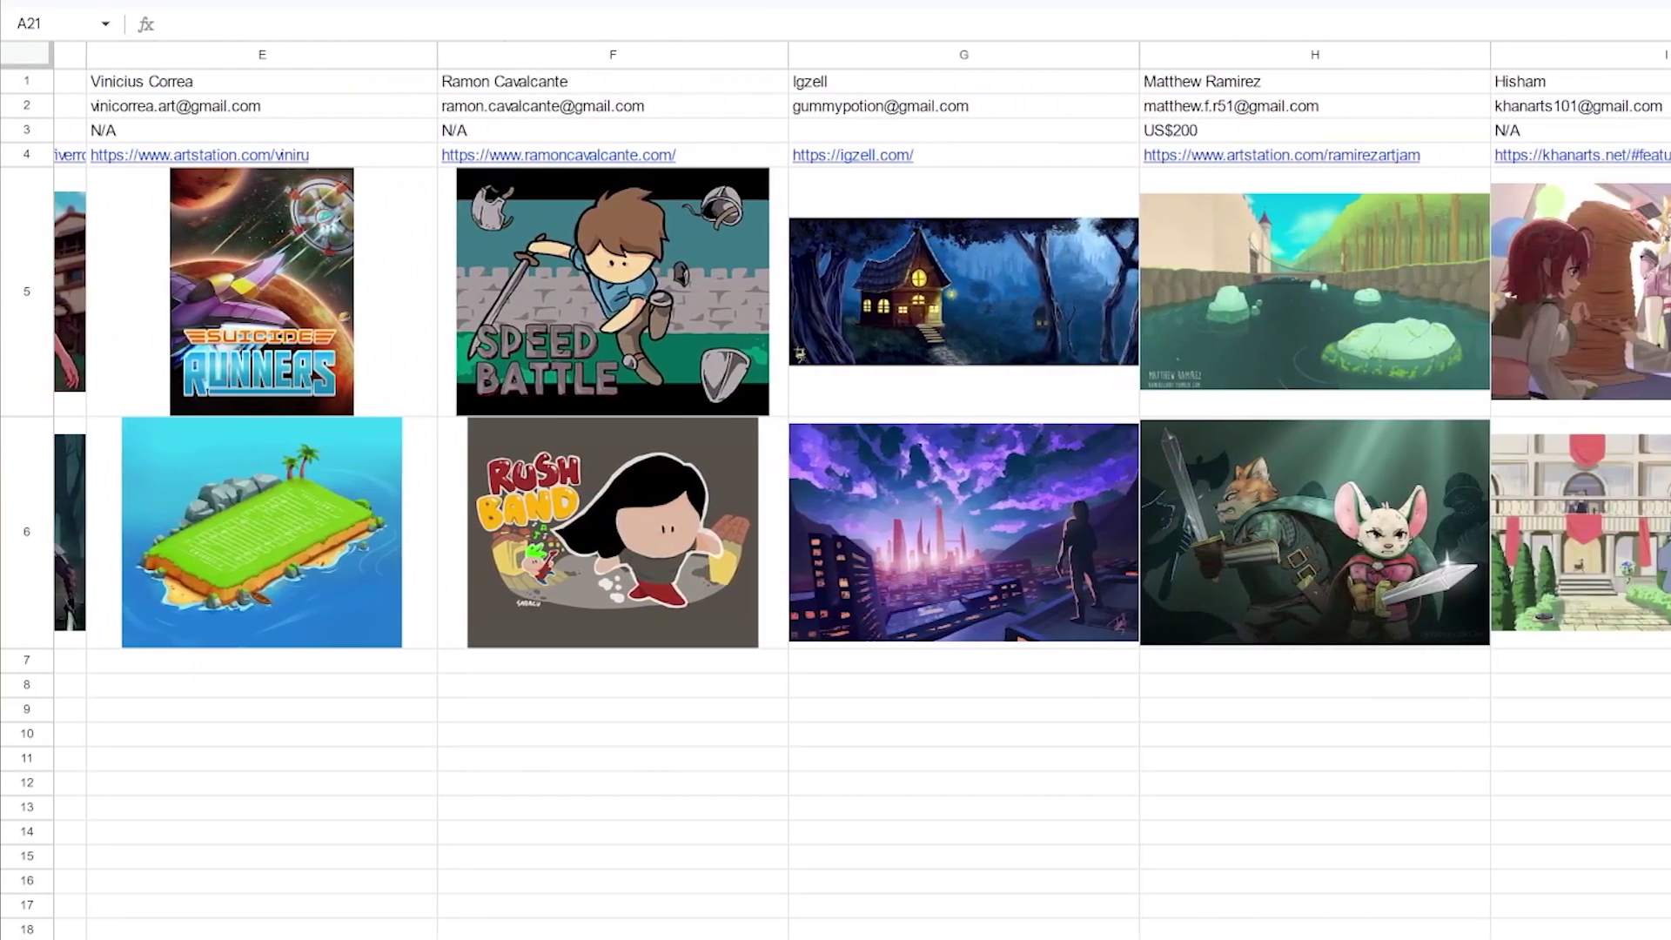
scroll(861, 491, right, 5)
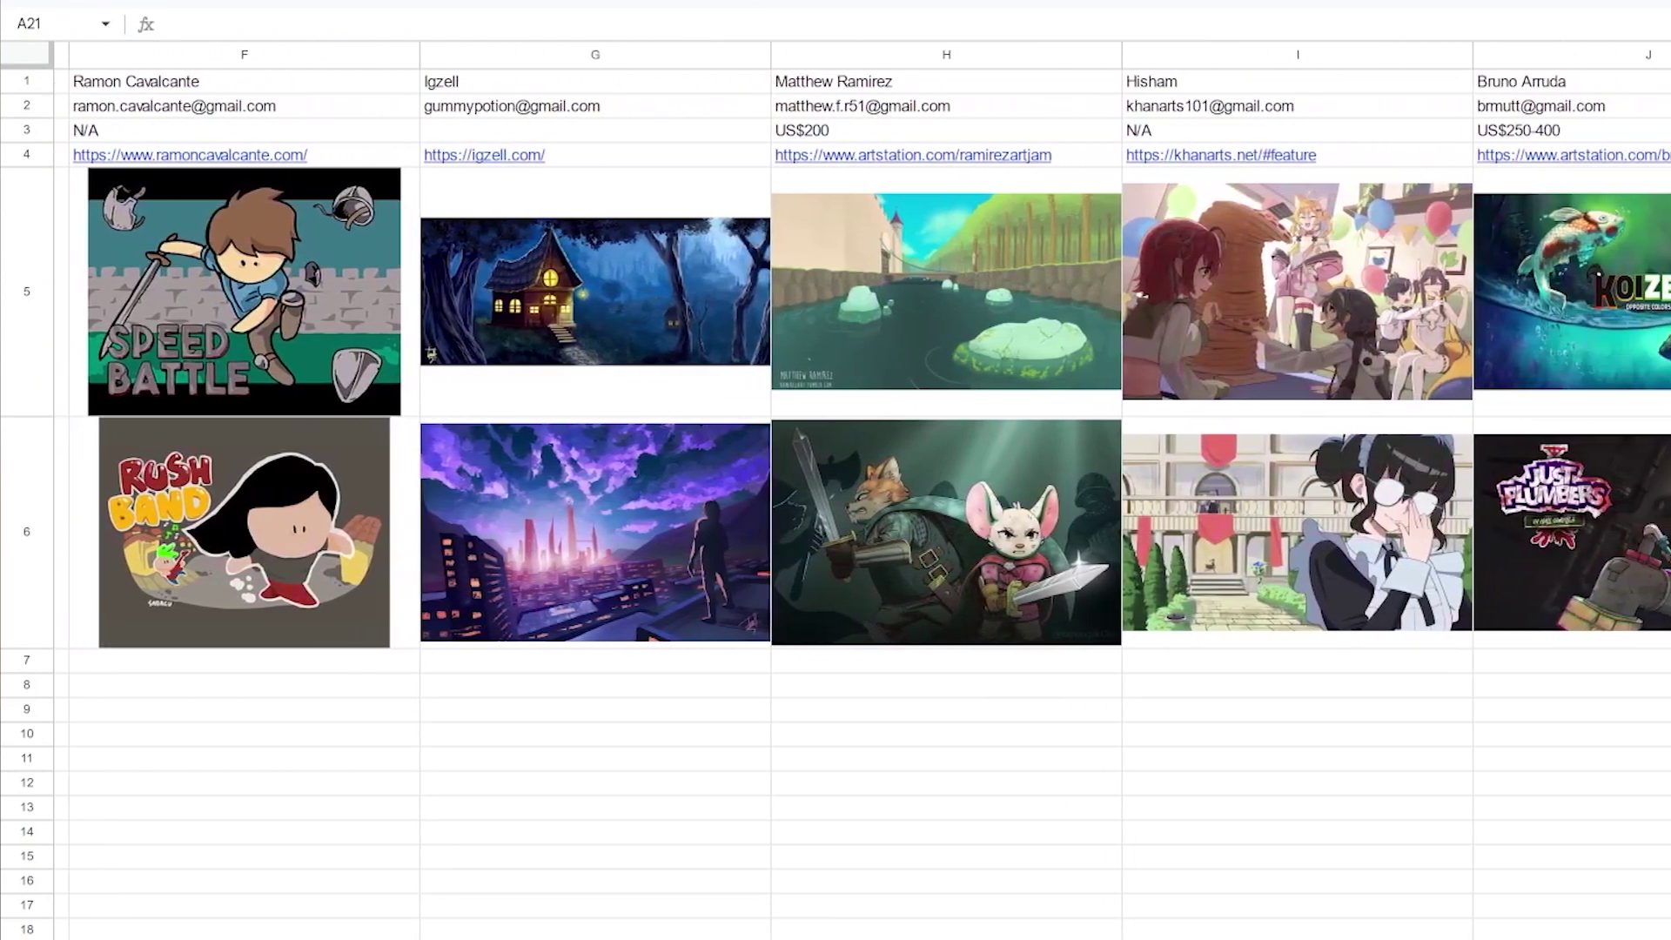
scroll(861, 491, right, 5)
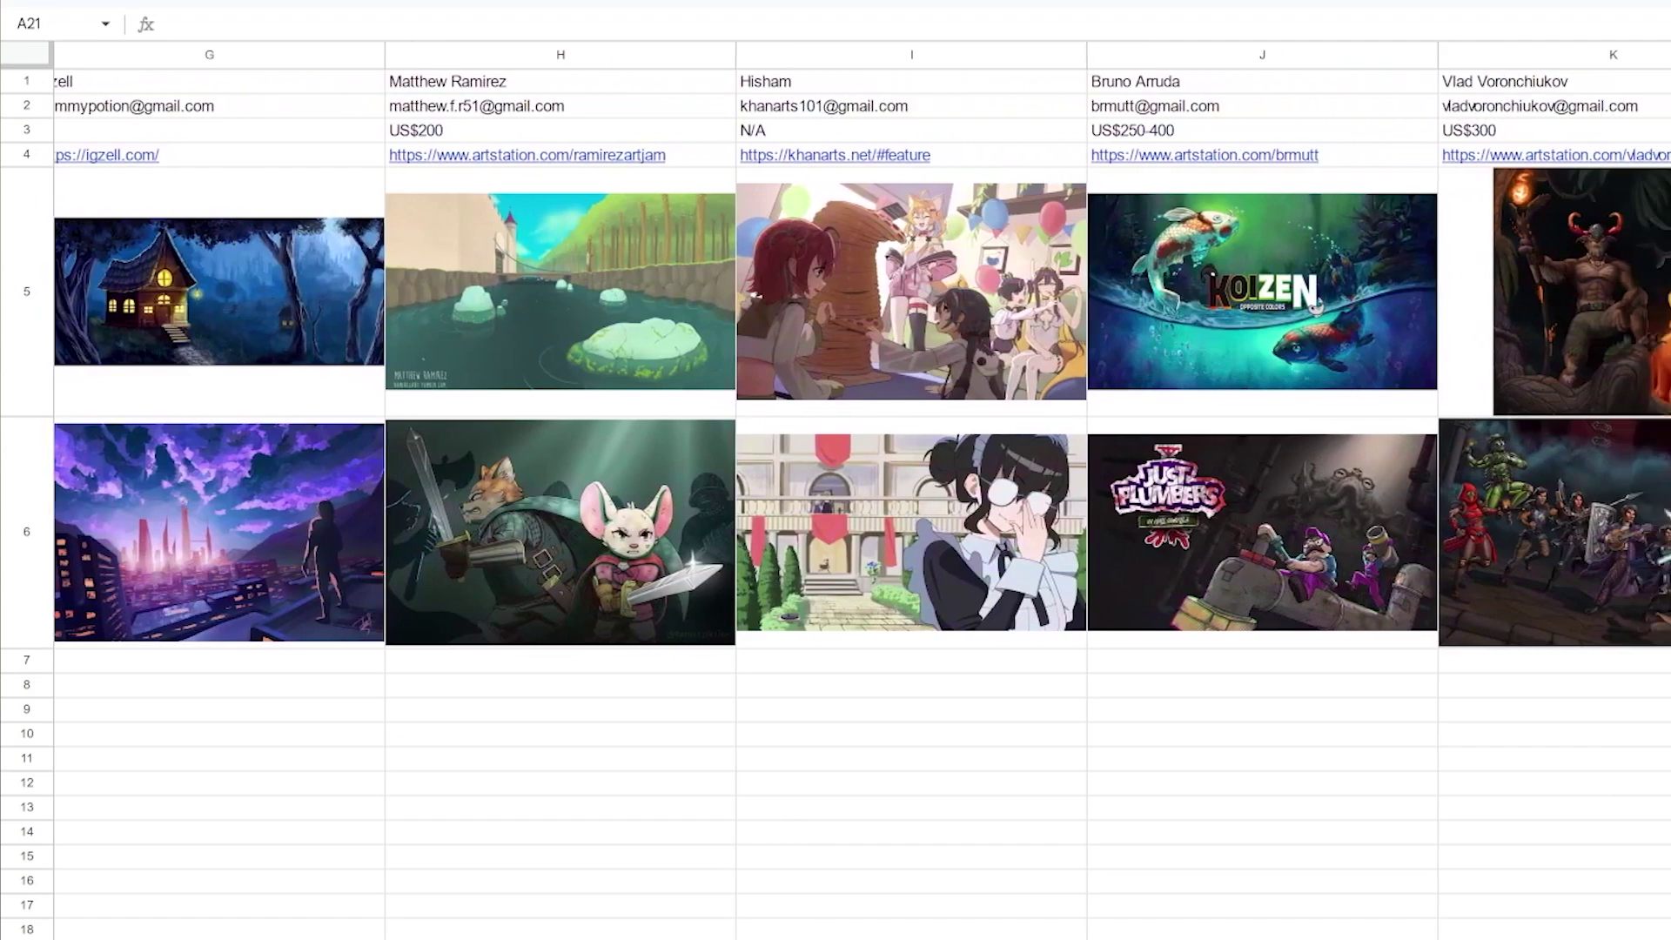
scroll(861, 491, right, 3)
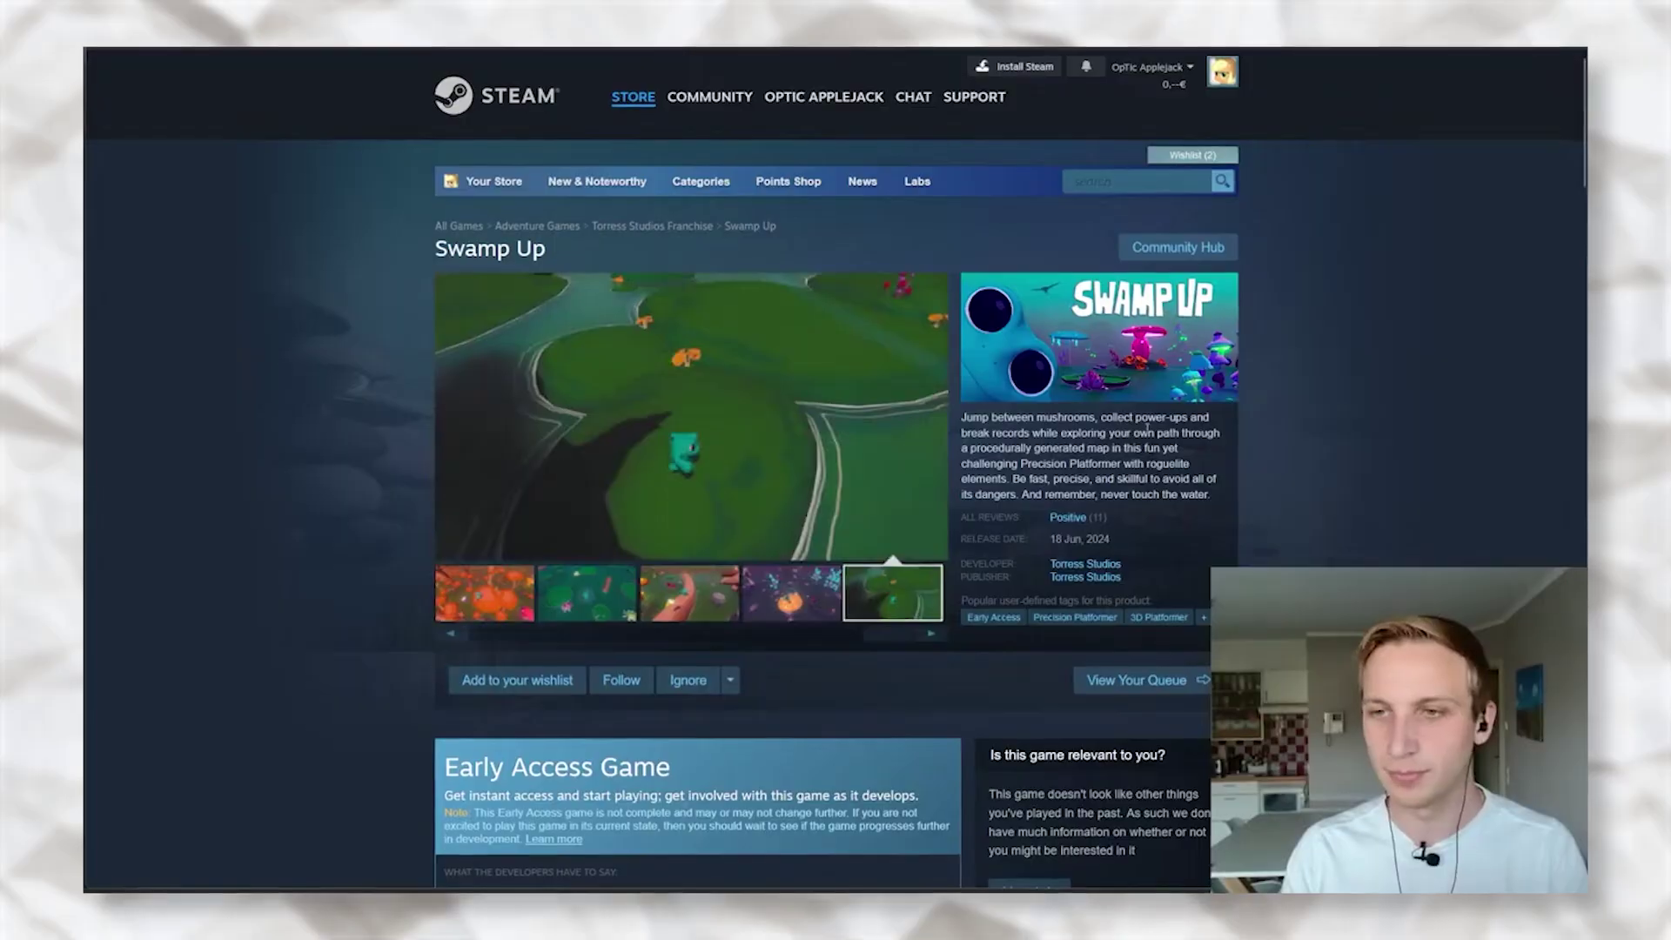
Highlight part of the Swamp Up description, then show the orange mushroom screenshot
drag(1102, 417, 1111, 435)
click(1113, 444)
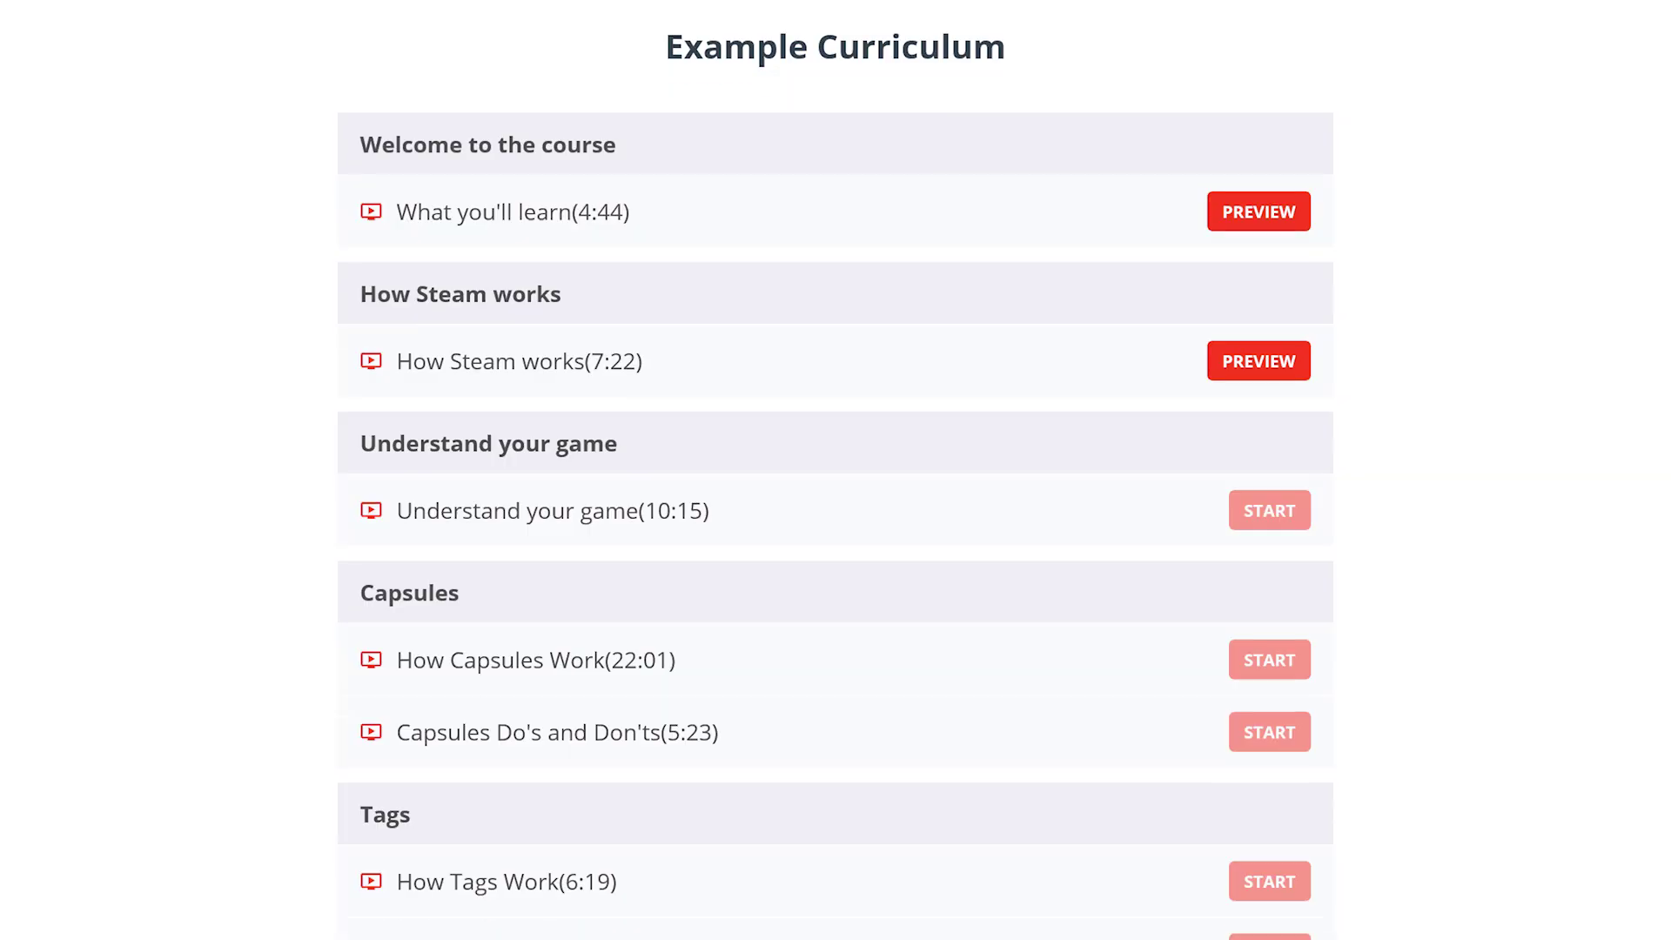
Scroll the curriculum past Capsules, Tags and Screenshots to the Short Description lessons
scroll(836, 470, down, 7)
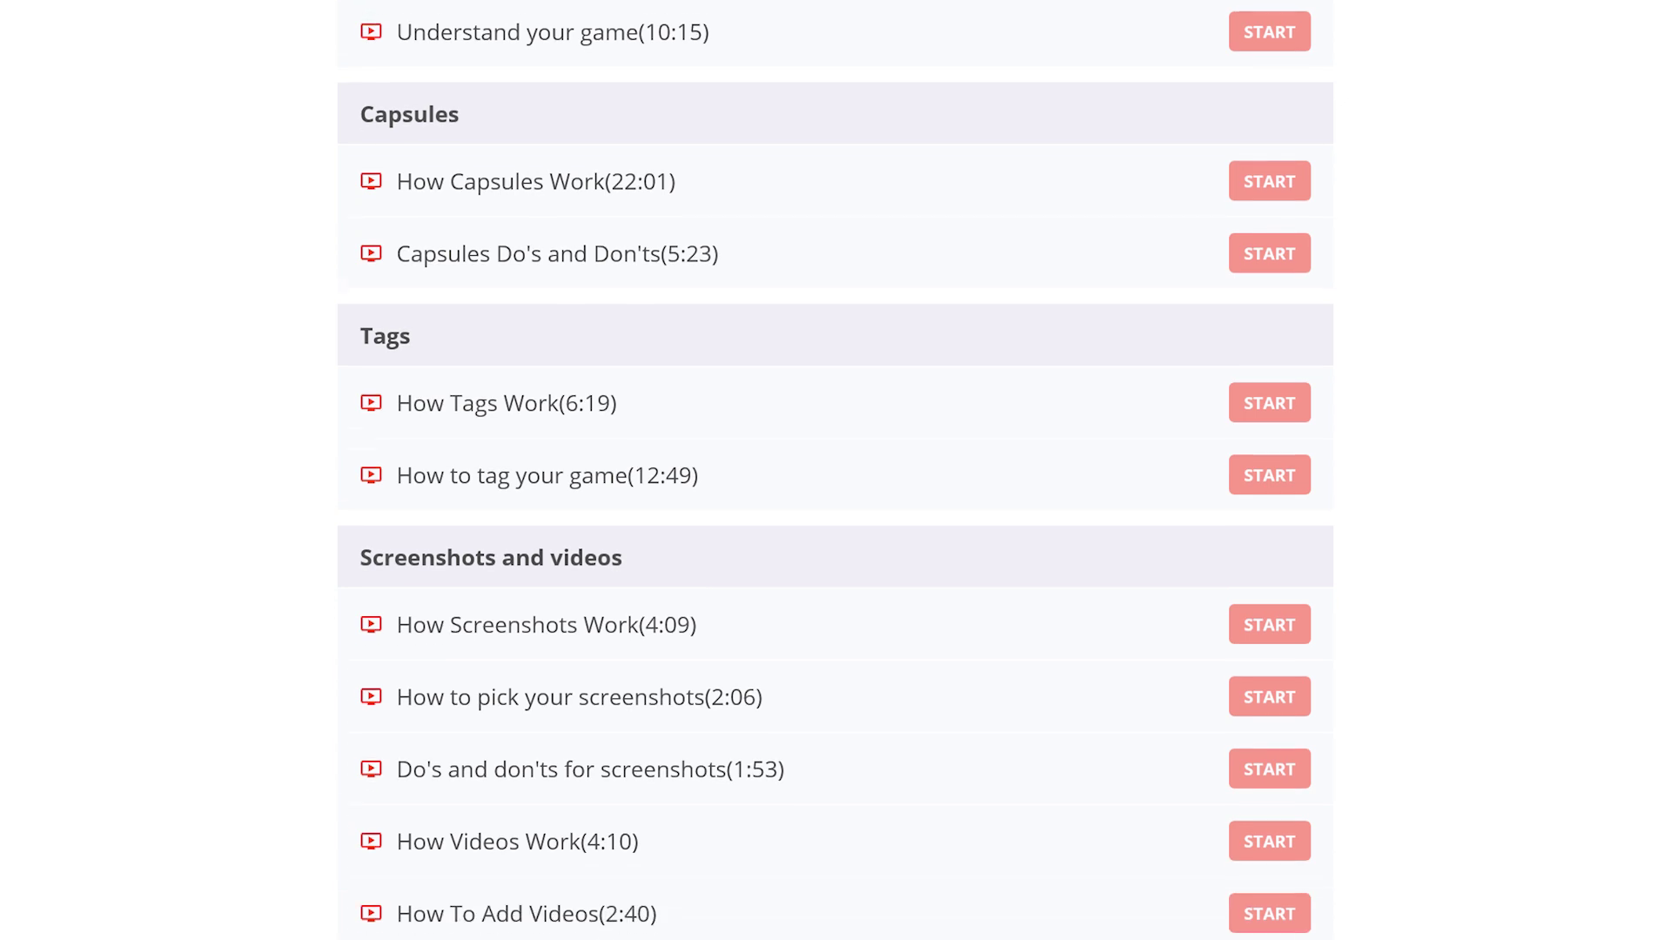
scroll(835, 470, down, 7)
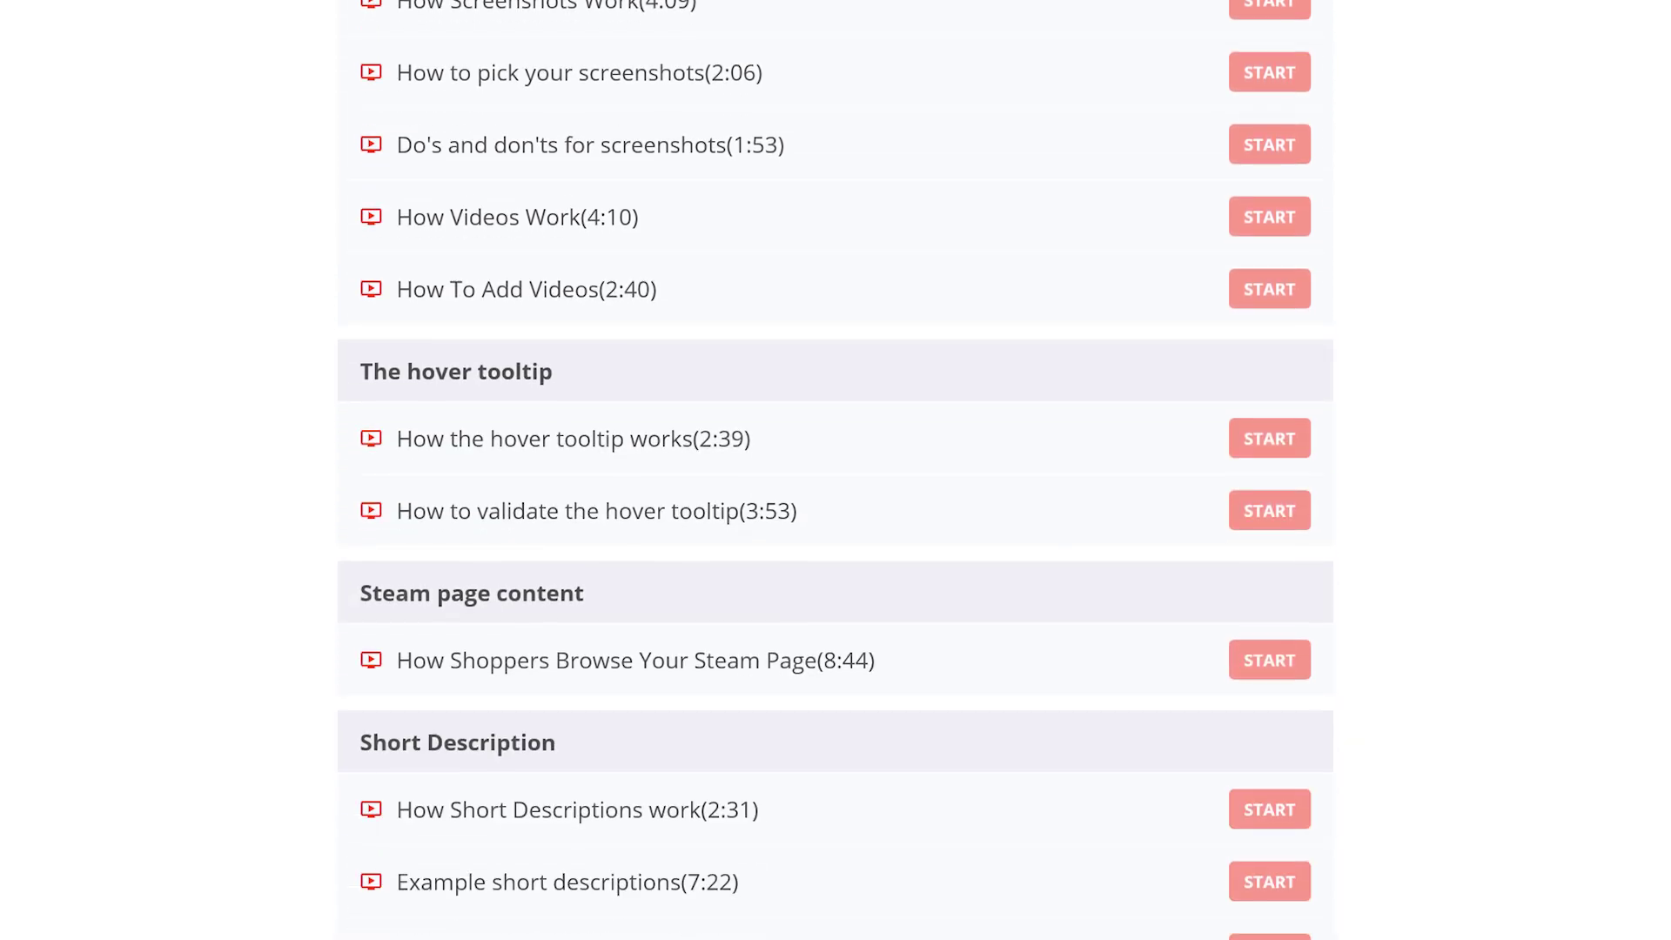
scroll(836, 470, down, 4)
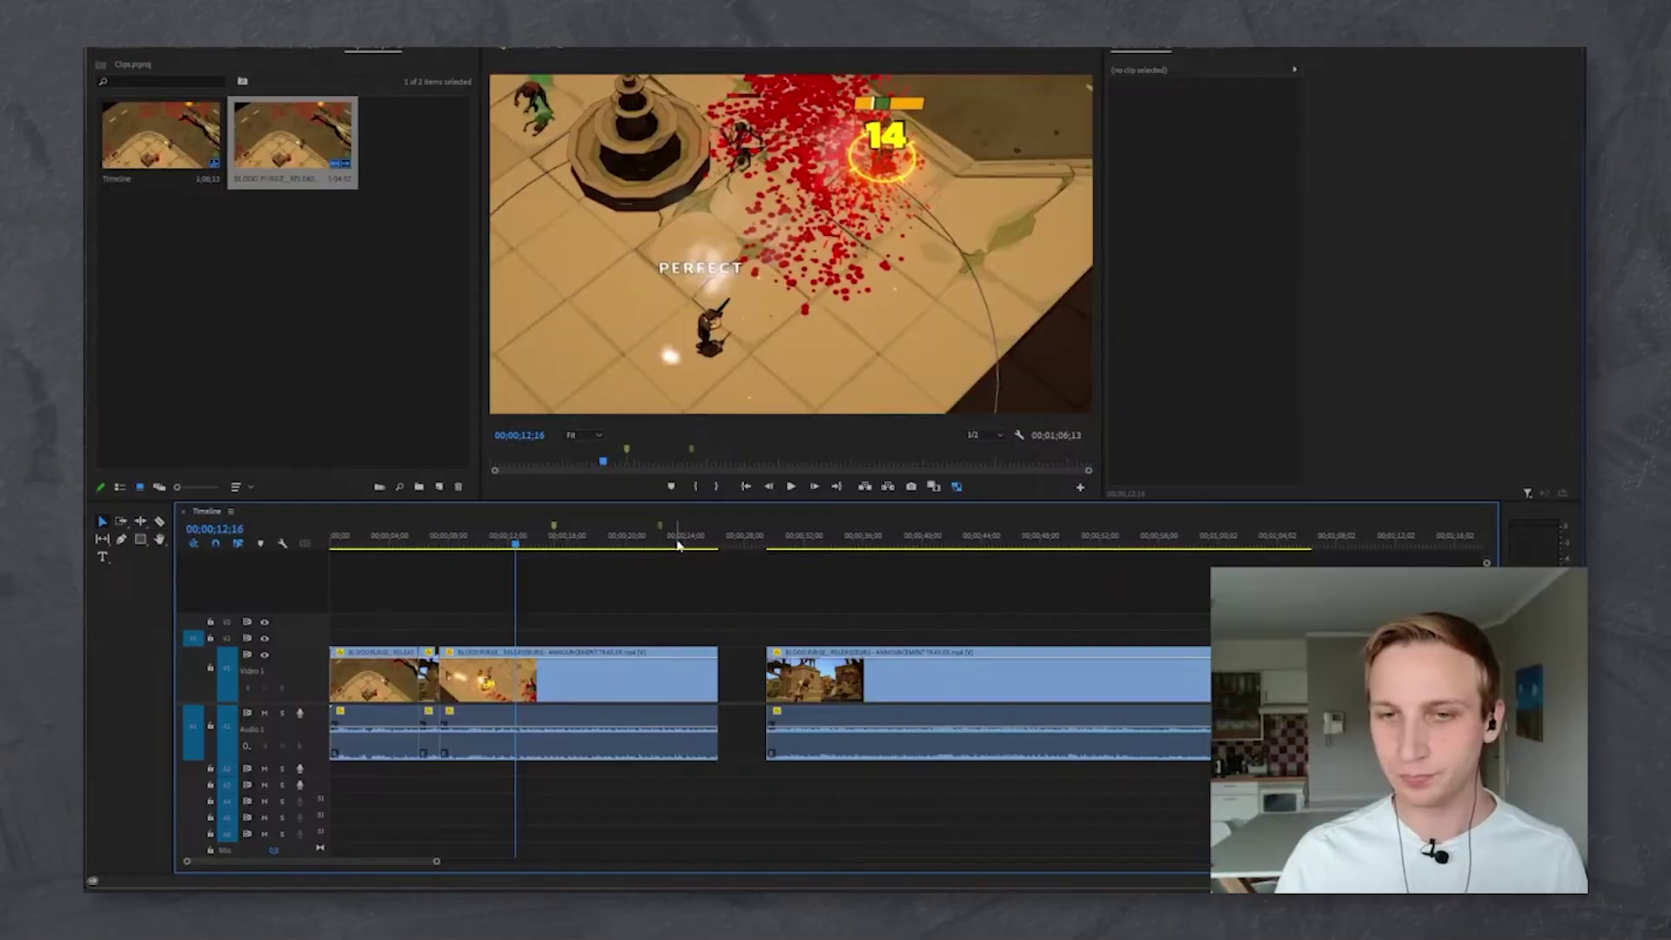
Slide the second trailer clip left to meet the first clip's end, then play back
drag(514, 547, 714, 546)
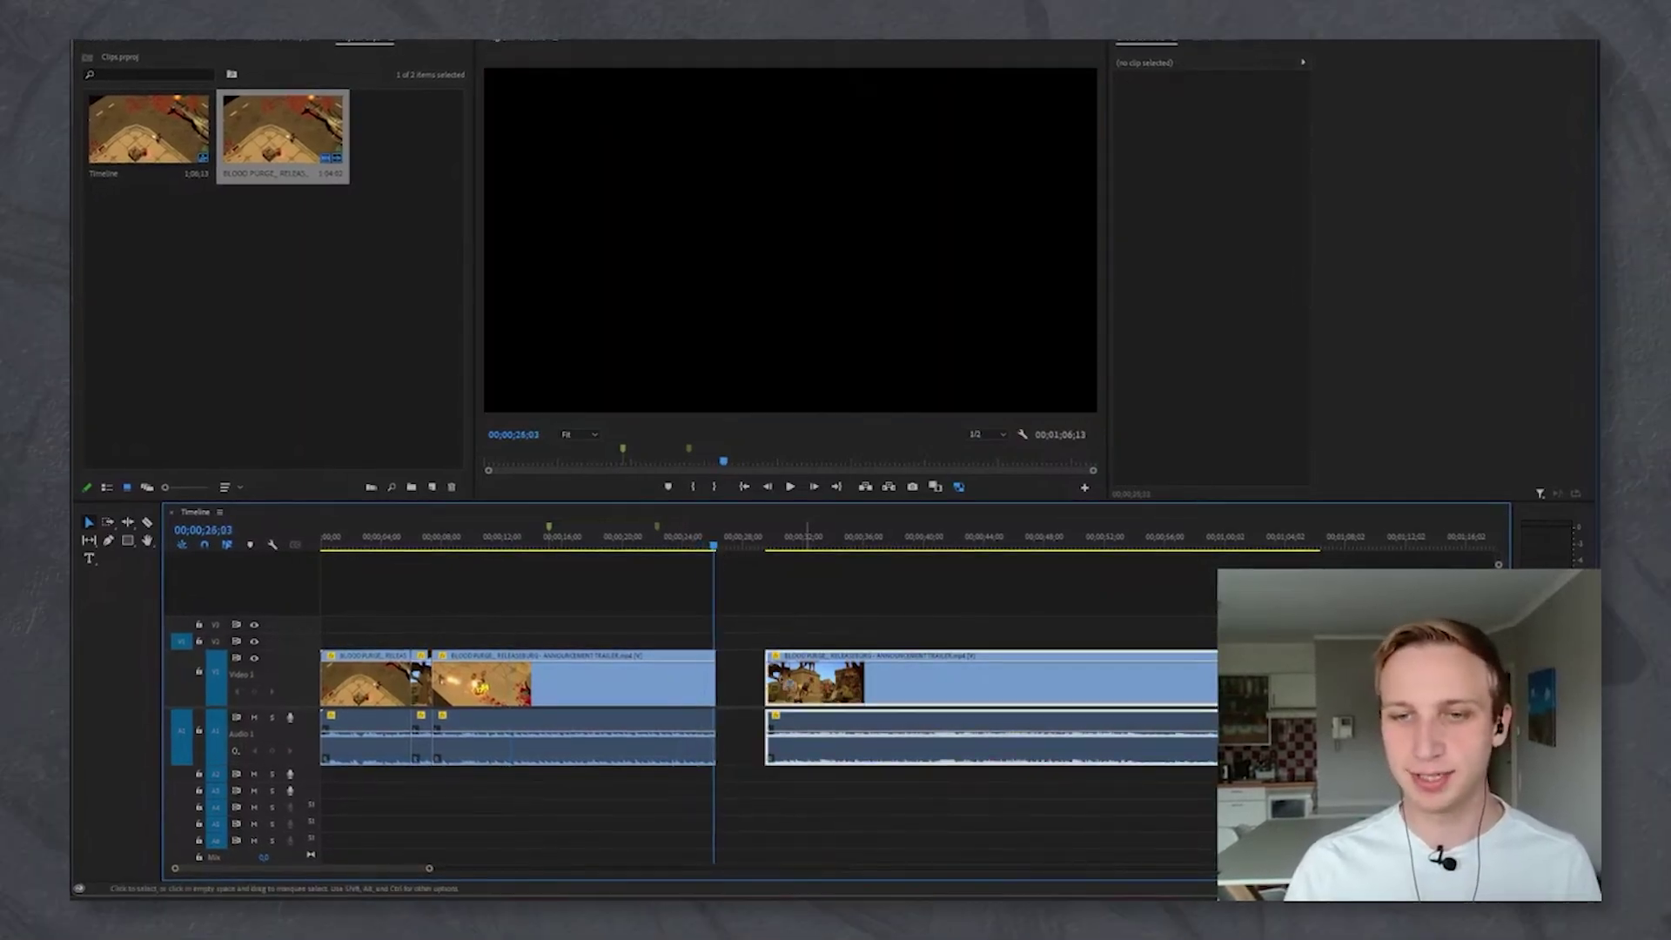
drag(796, 684, 746, 684)
key(space)
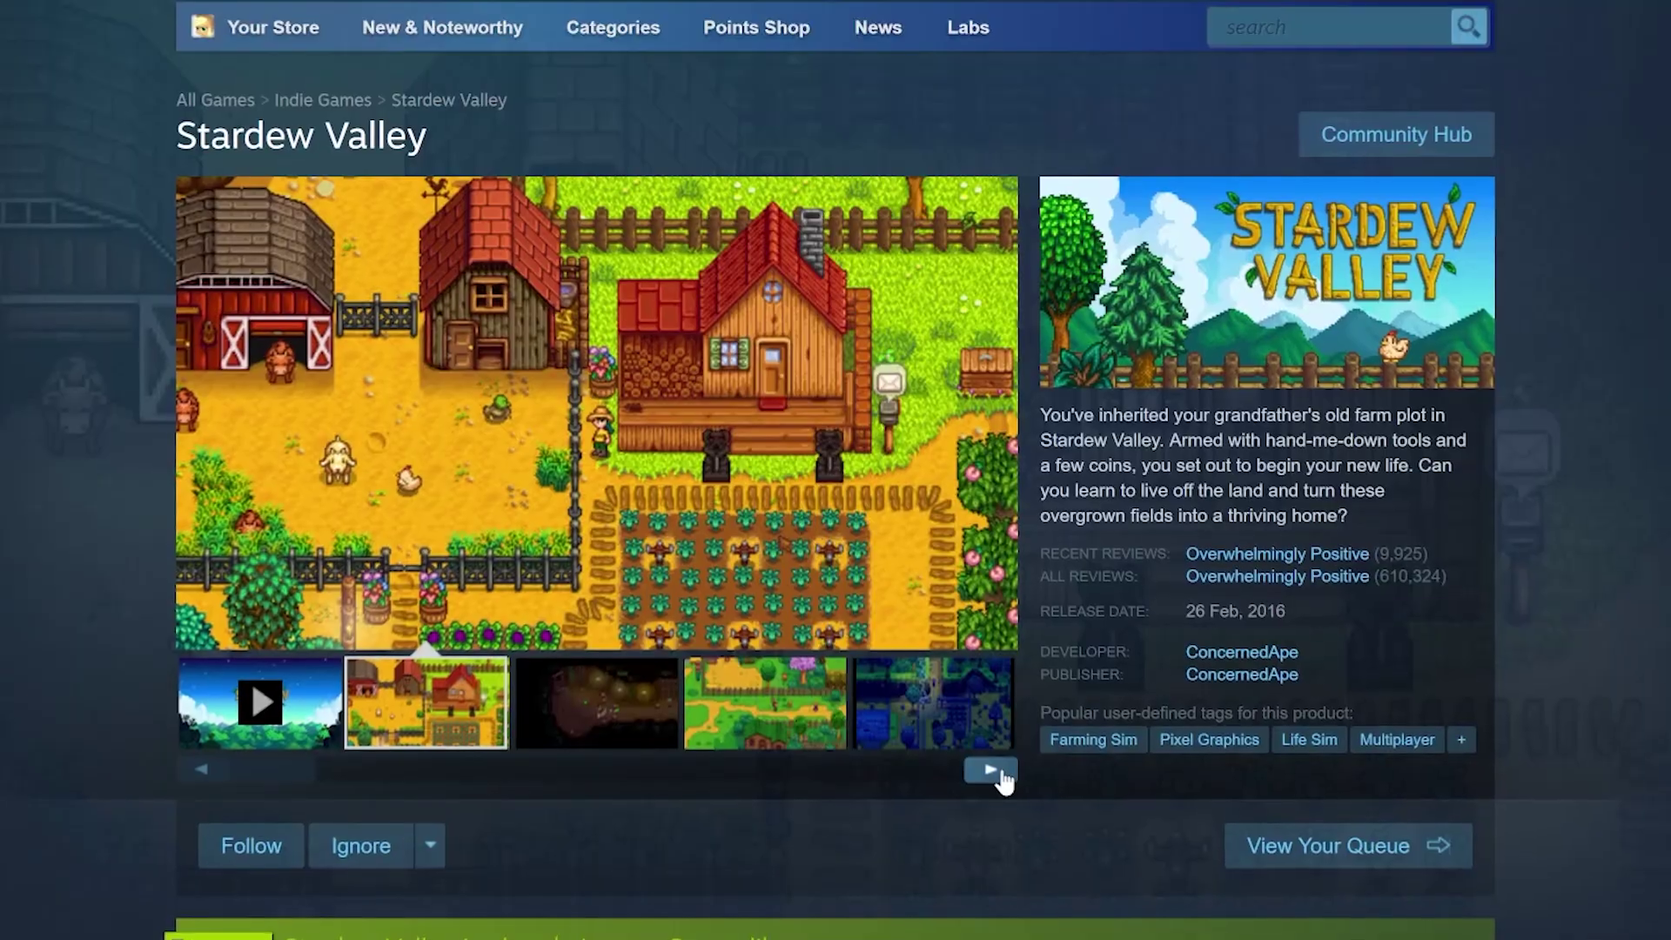
Advance the Stardew Valley gallery four images to the stormy night-time farm screenshot
click(997, 774)
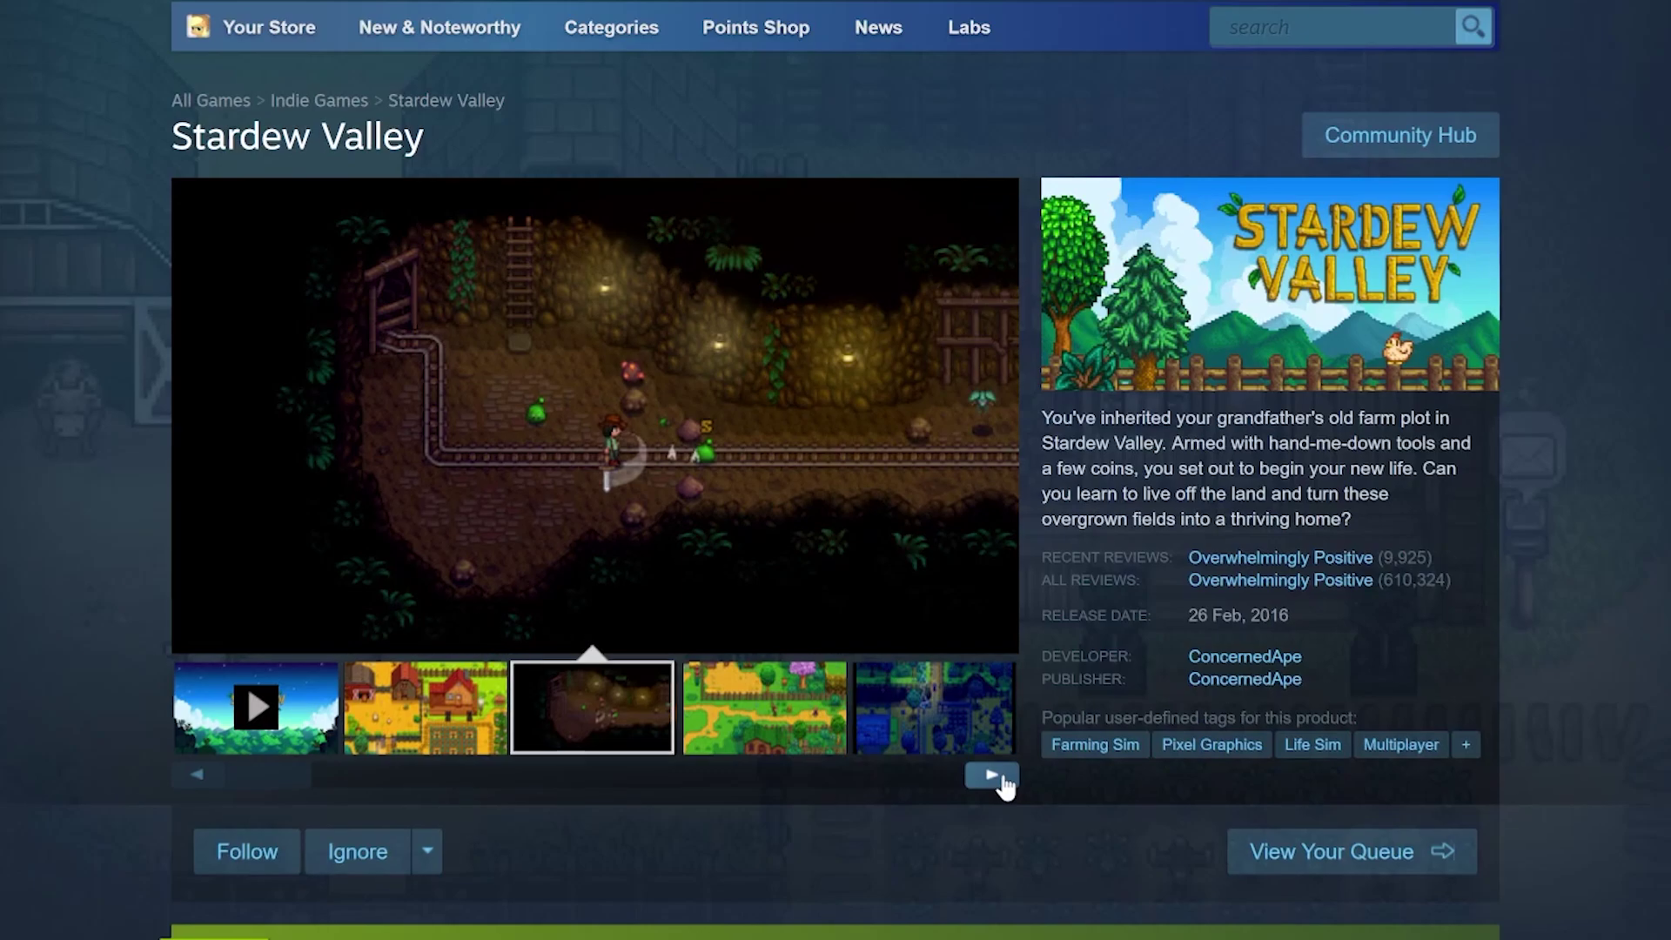
click(1004, 781)
click(1003, 781)
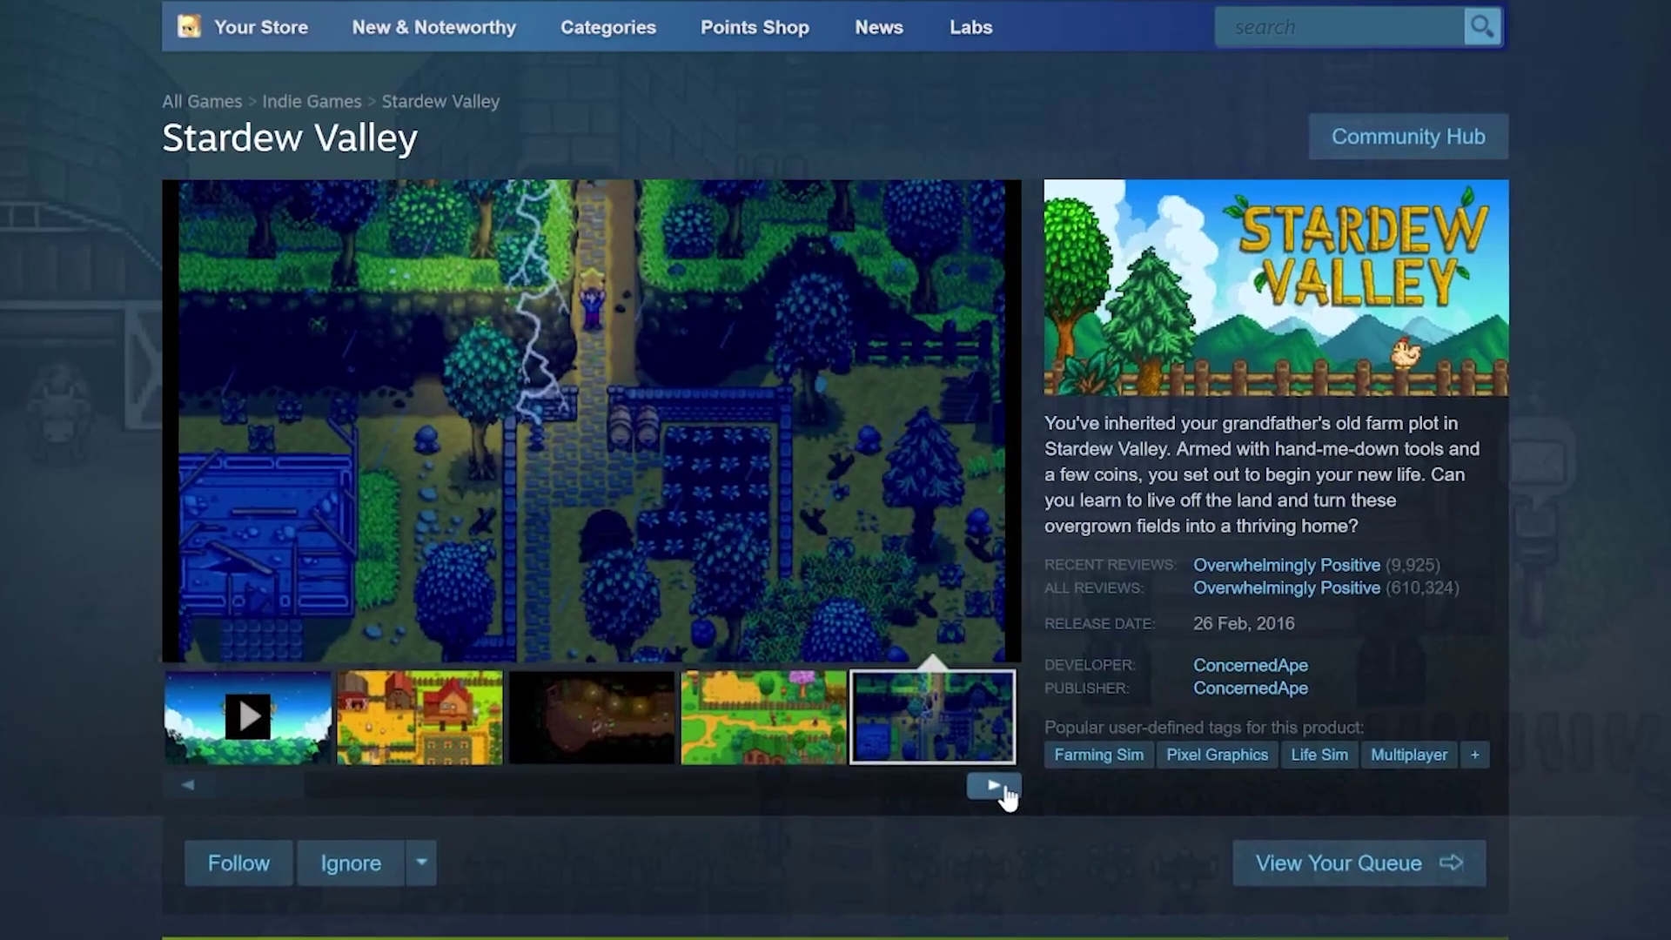
click(1003, 783)
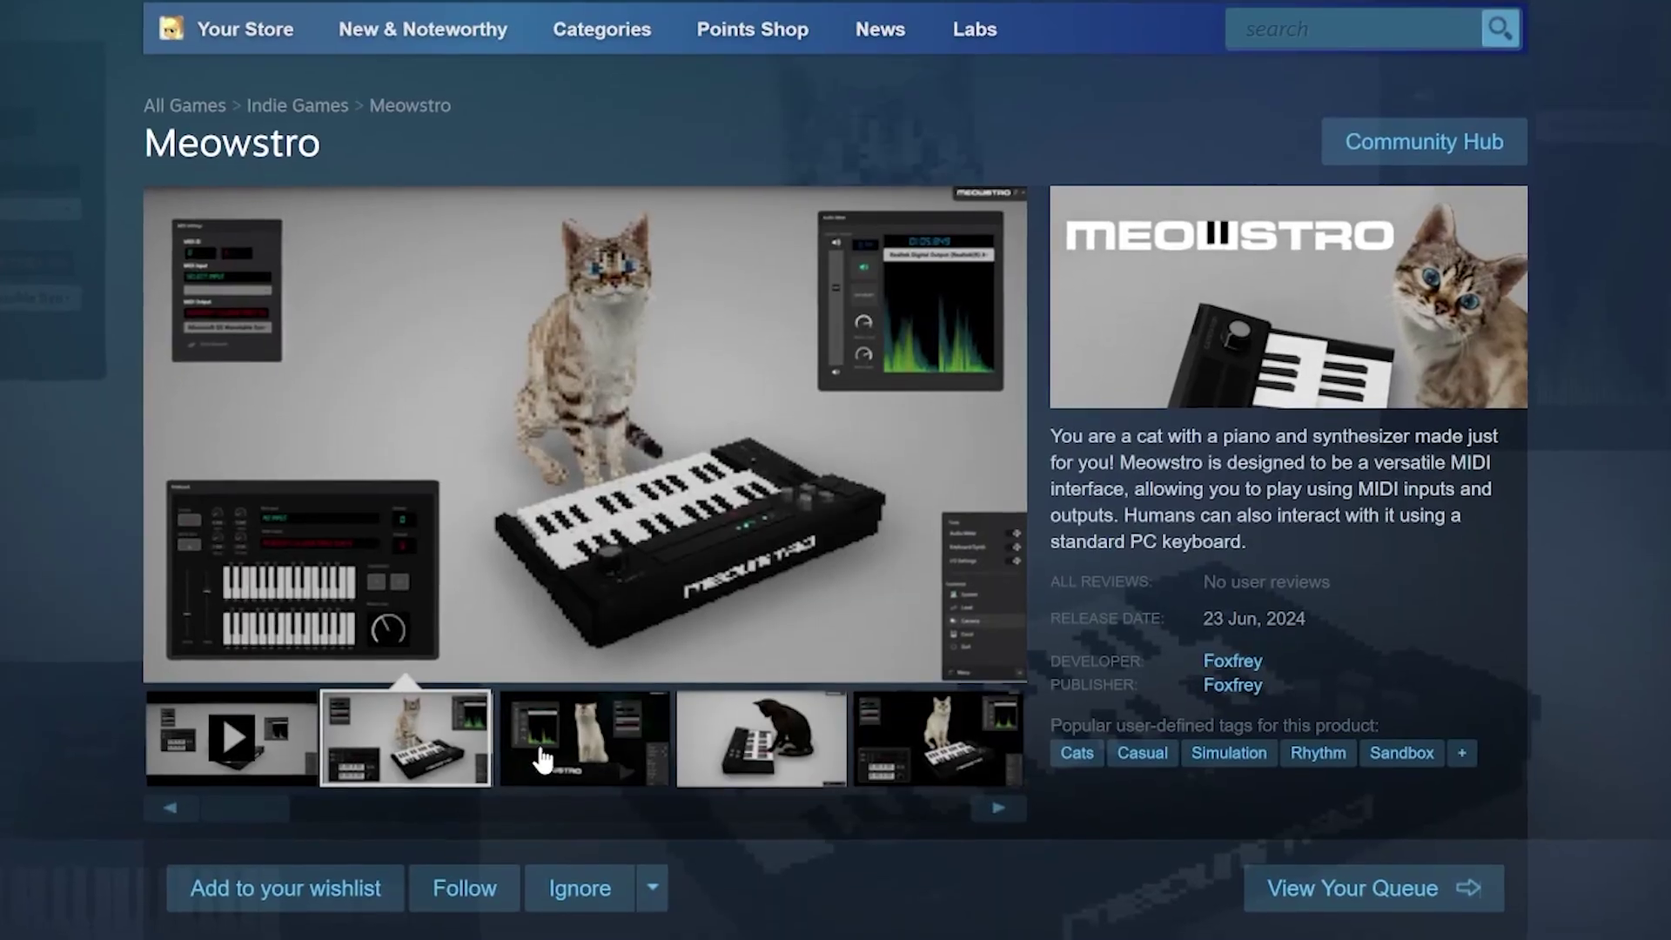
Browse Meowstro's screenshots to the black cat at keyboard, then step through Blood Purge's gallery
click(612, 758)
click(822, 745)
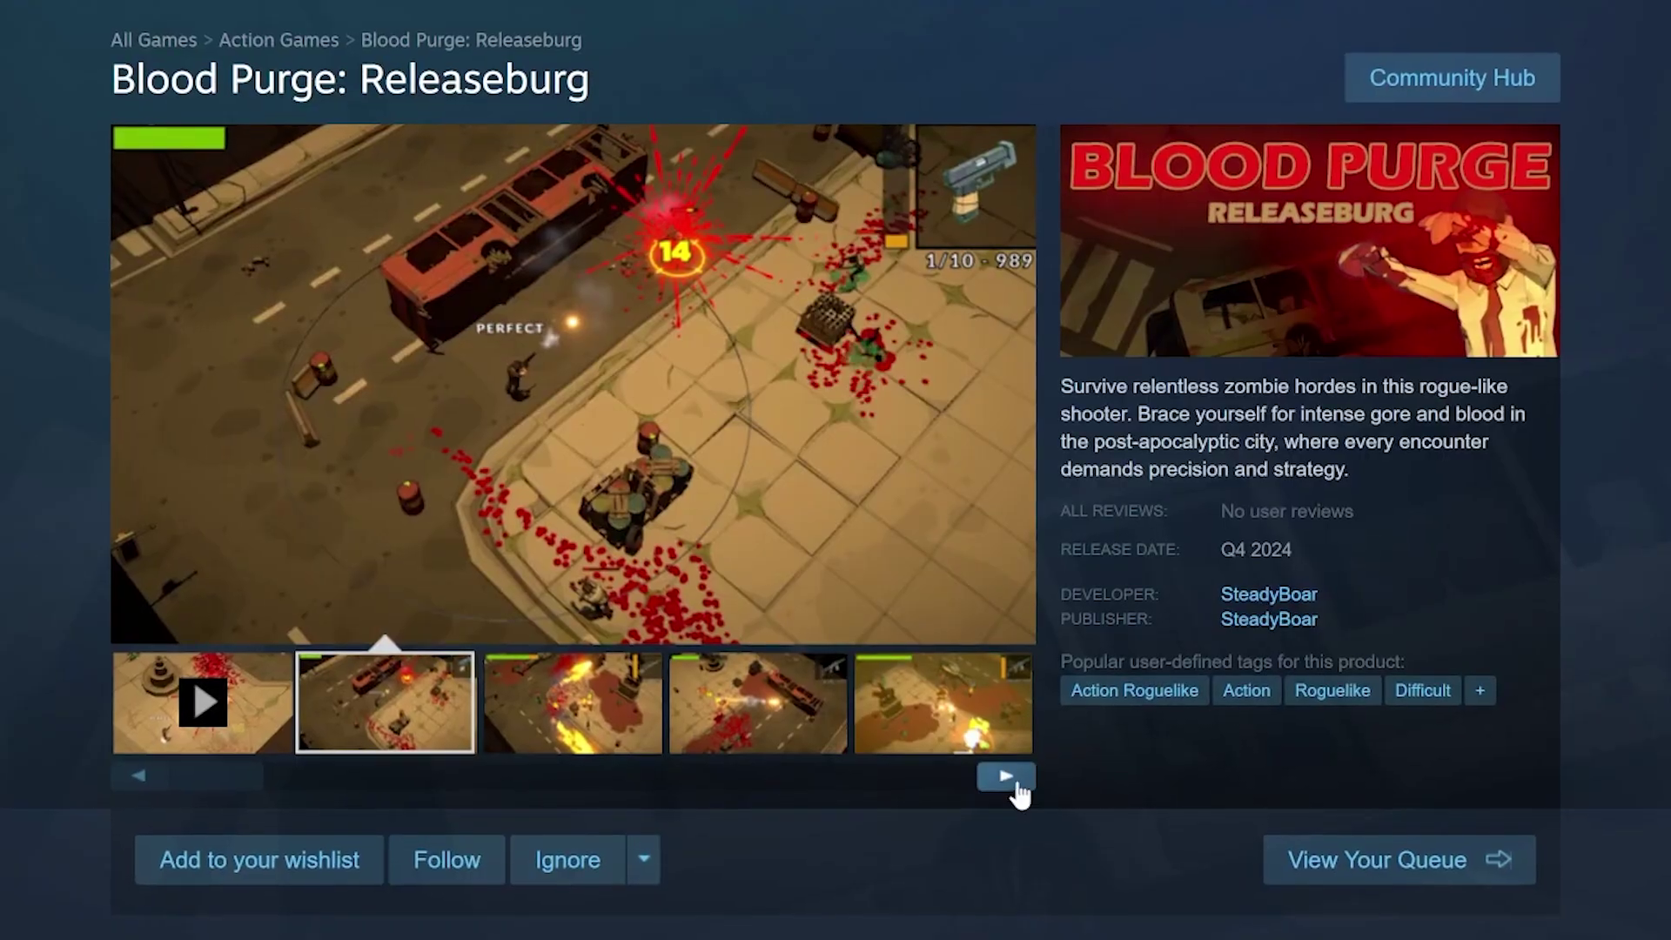
click(1008, 777)
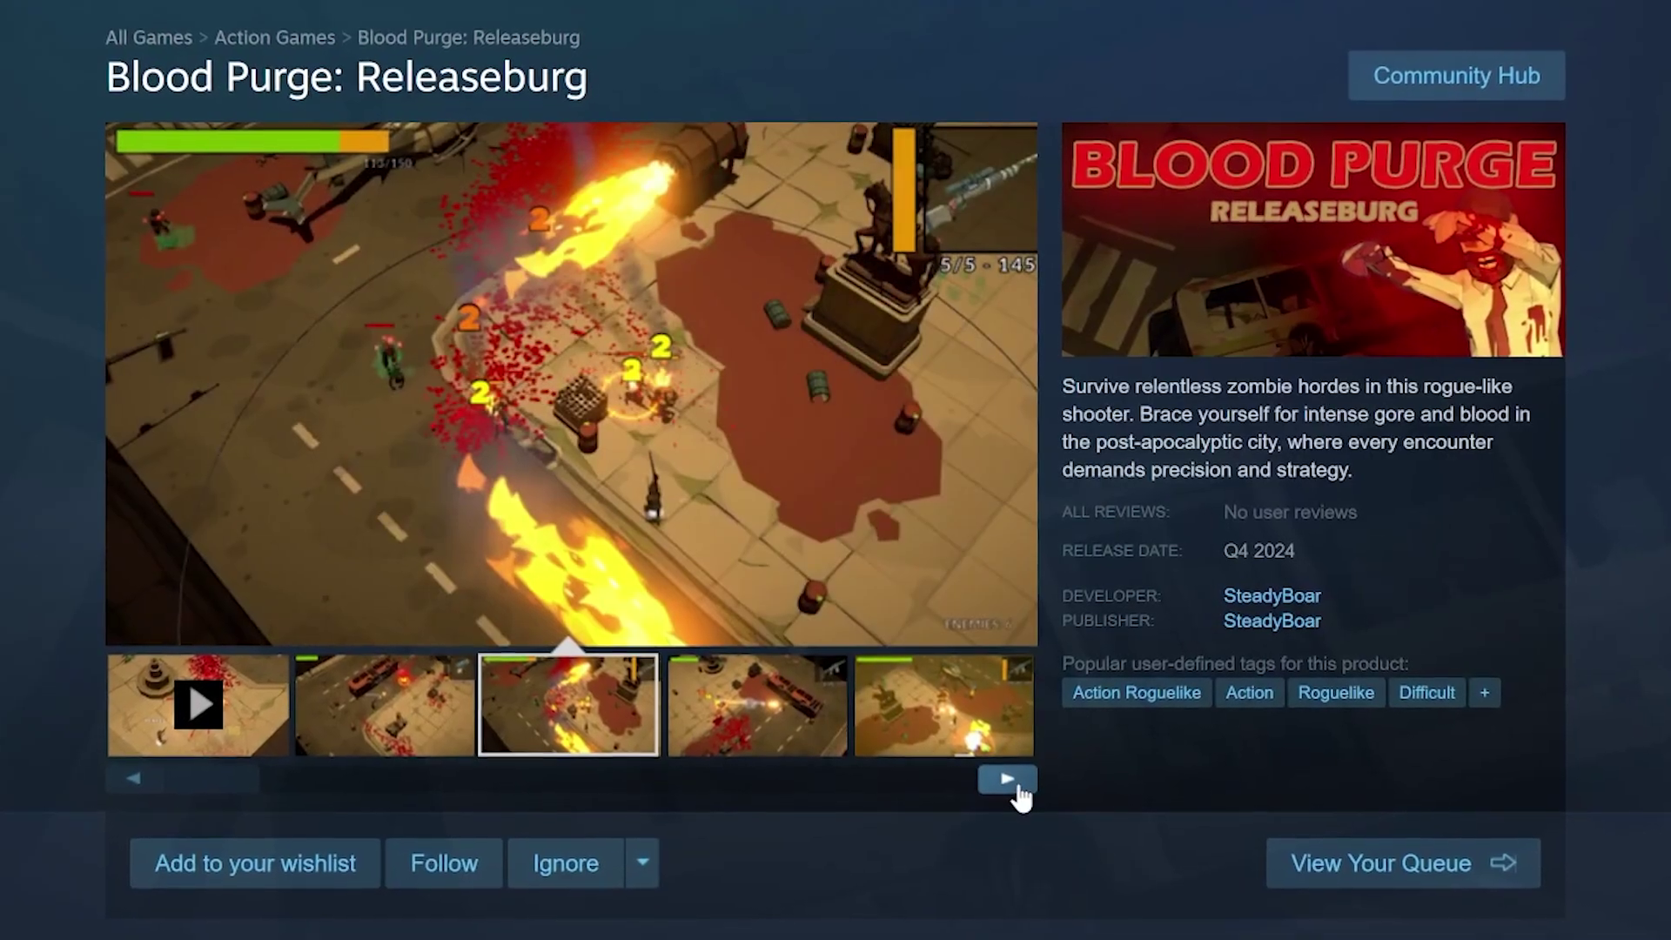
click(1010, 780)
click(1010, 780)
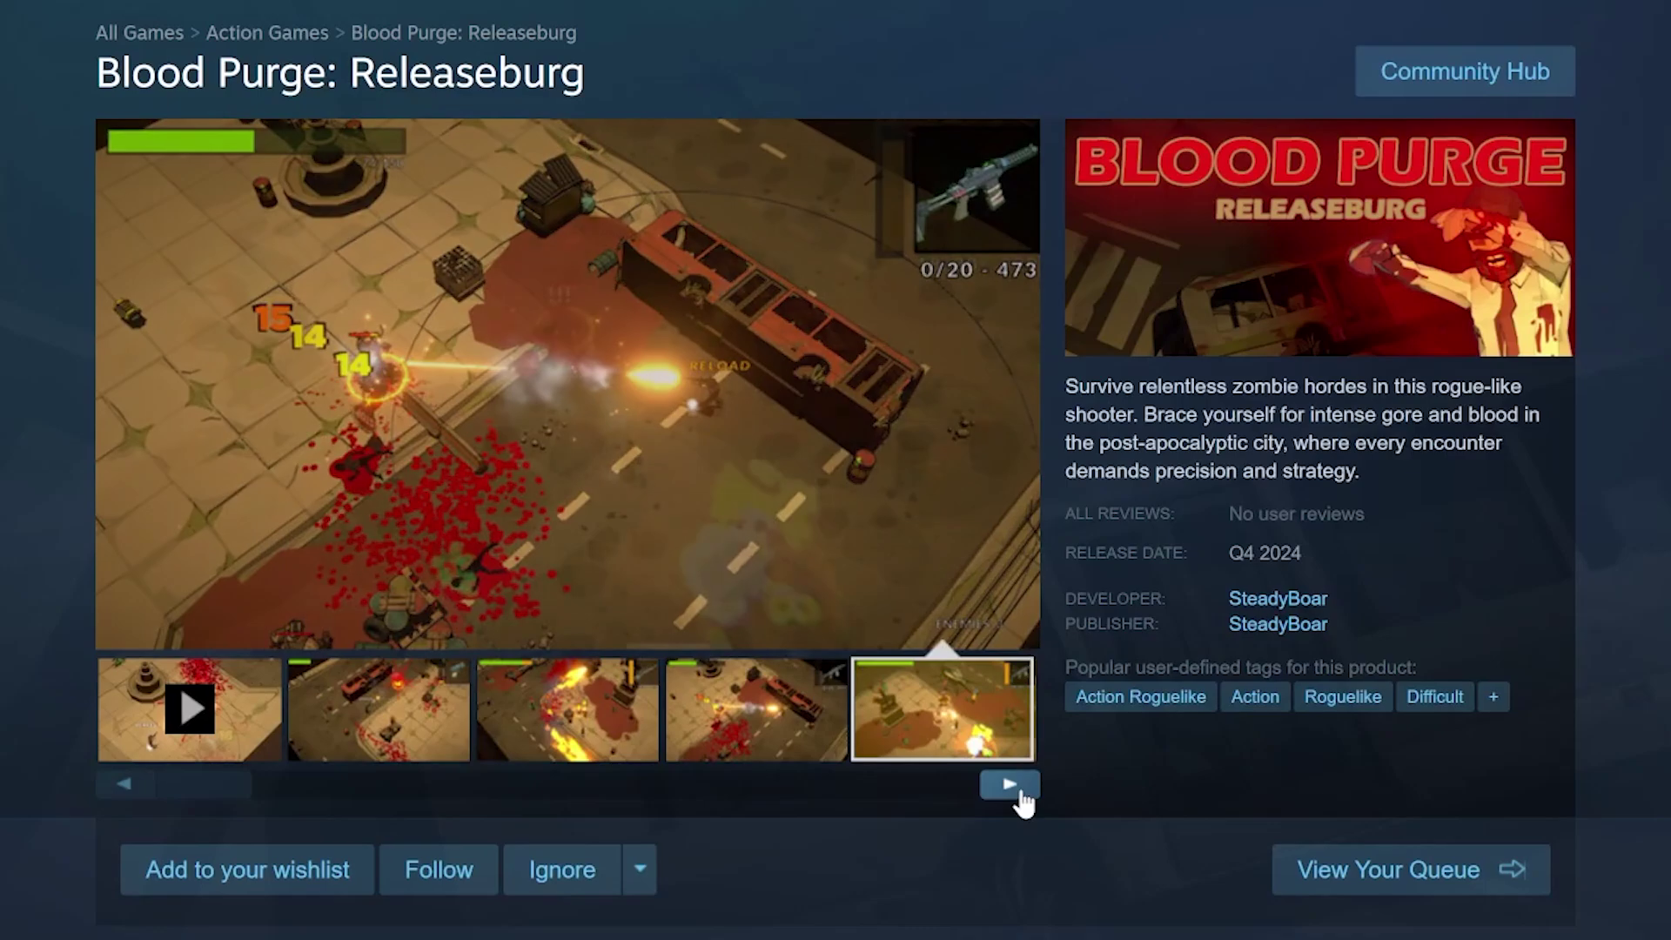
click(1012, 789)
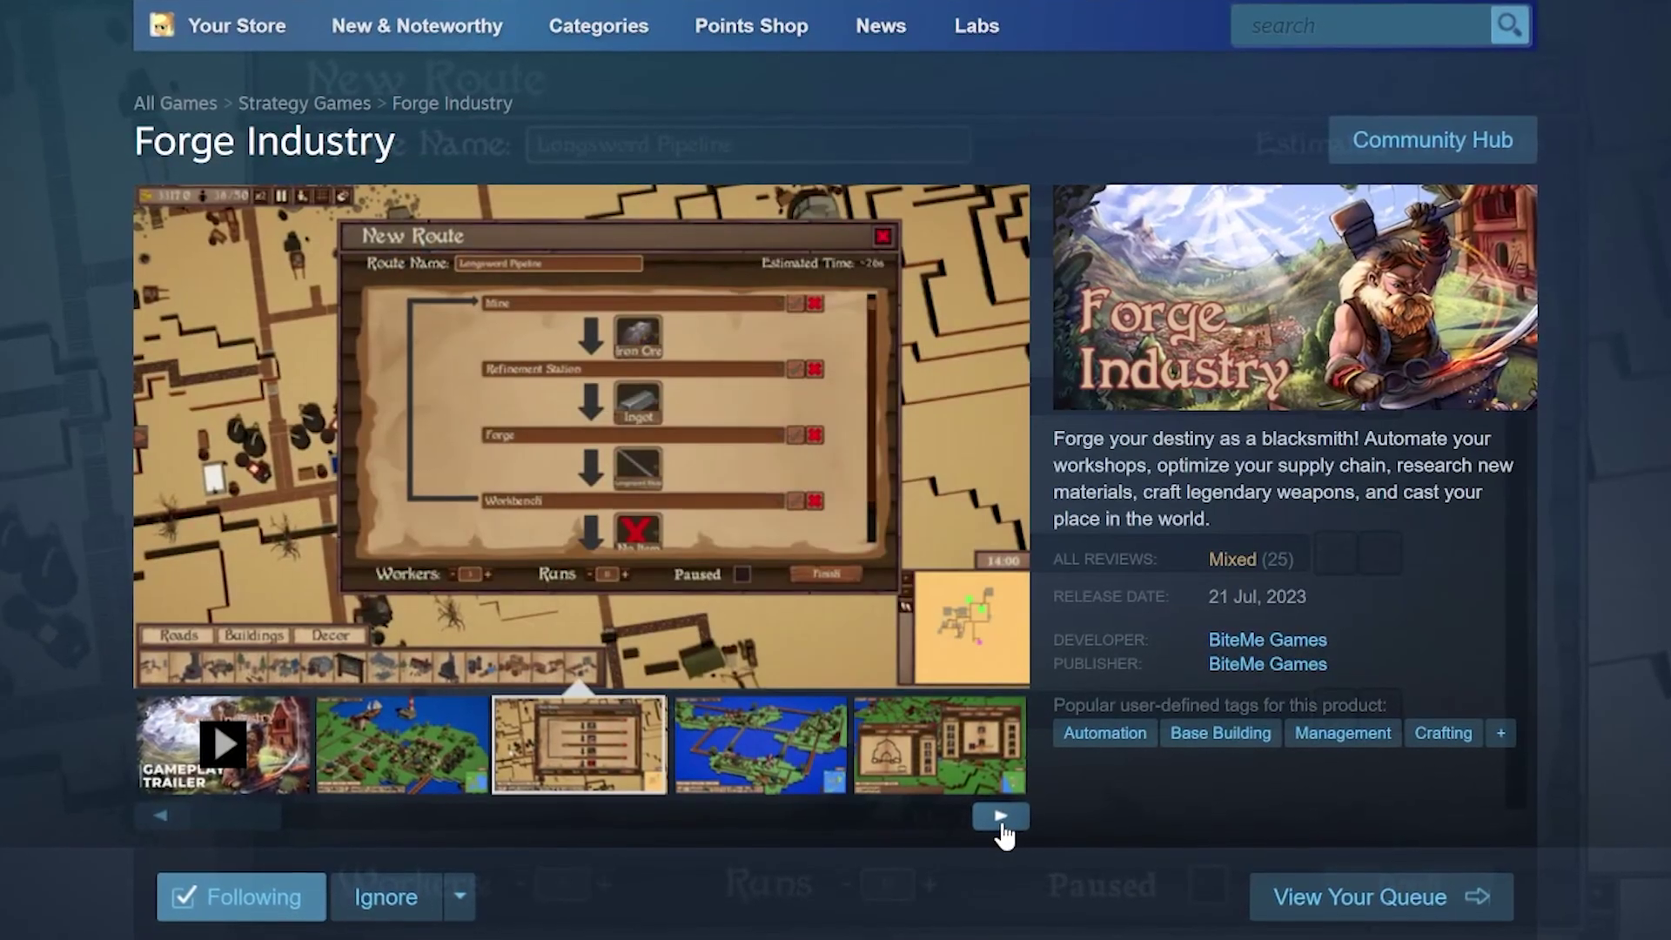
Page through Forge Industry screenshots, from Mine and Refinement to Alloy Station and forge village
click(1002, 827)
click(1001, 827)
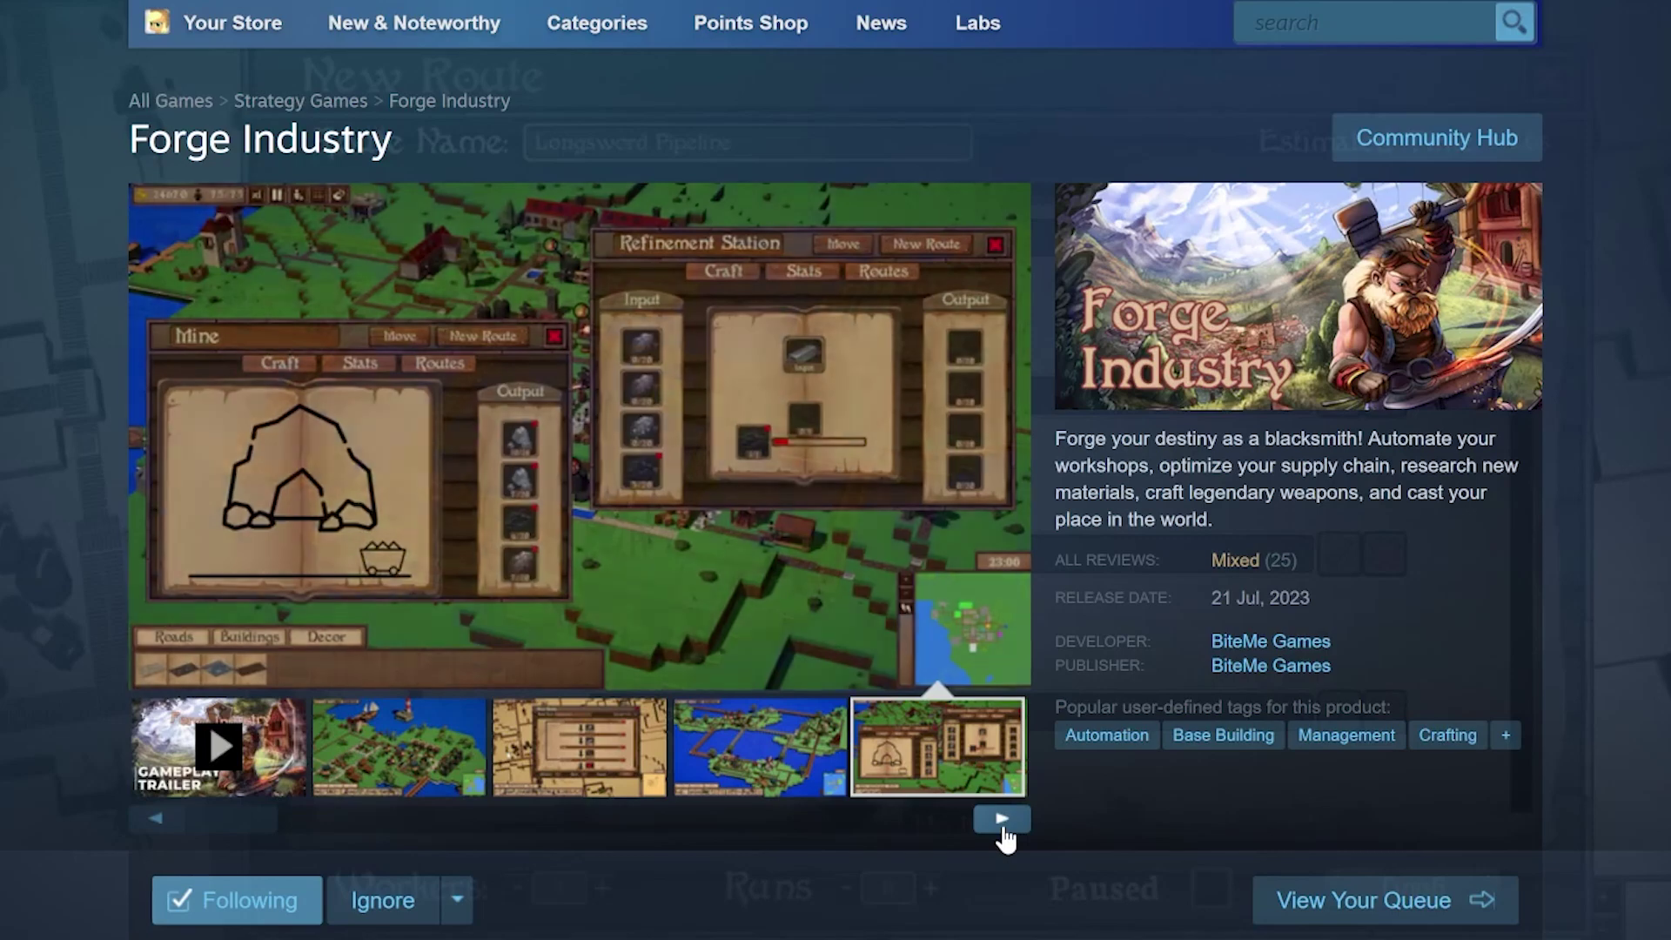
click(1003, 827)
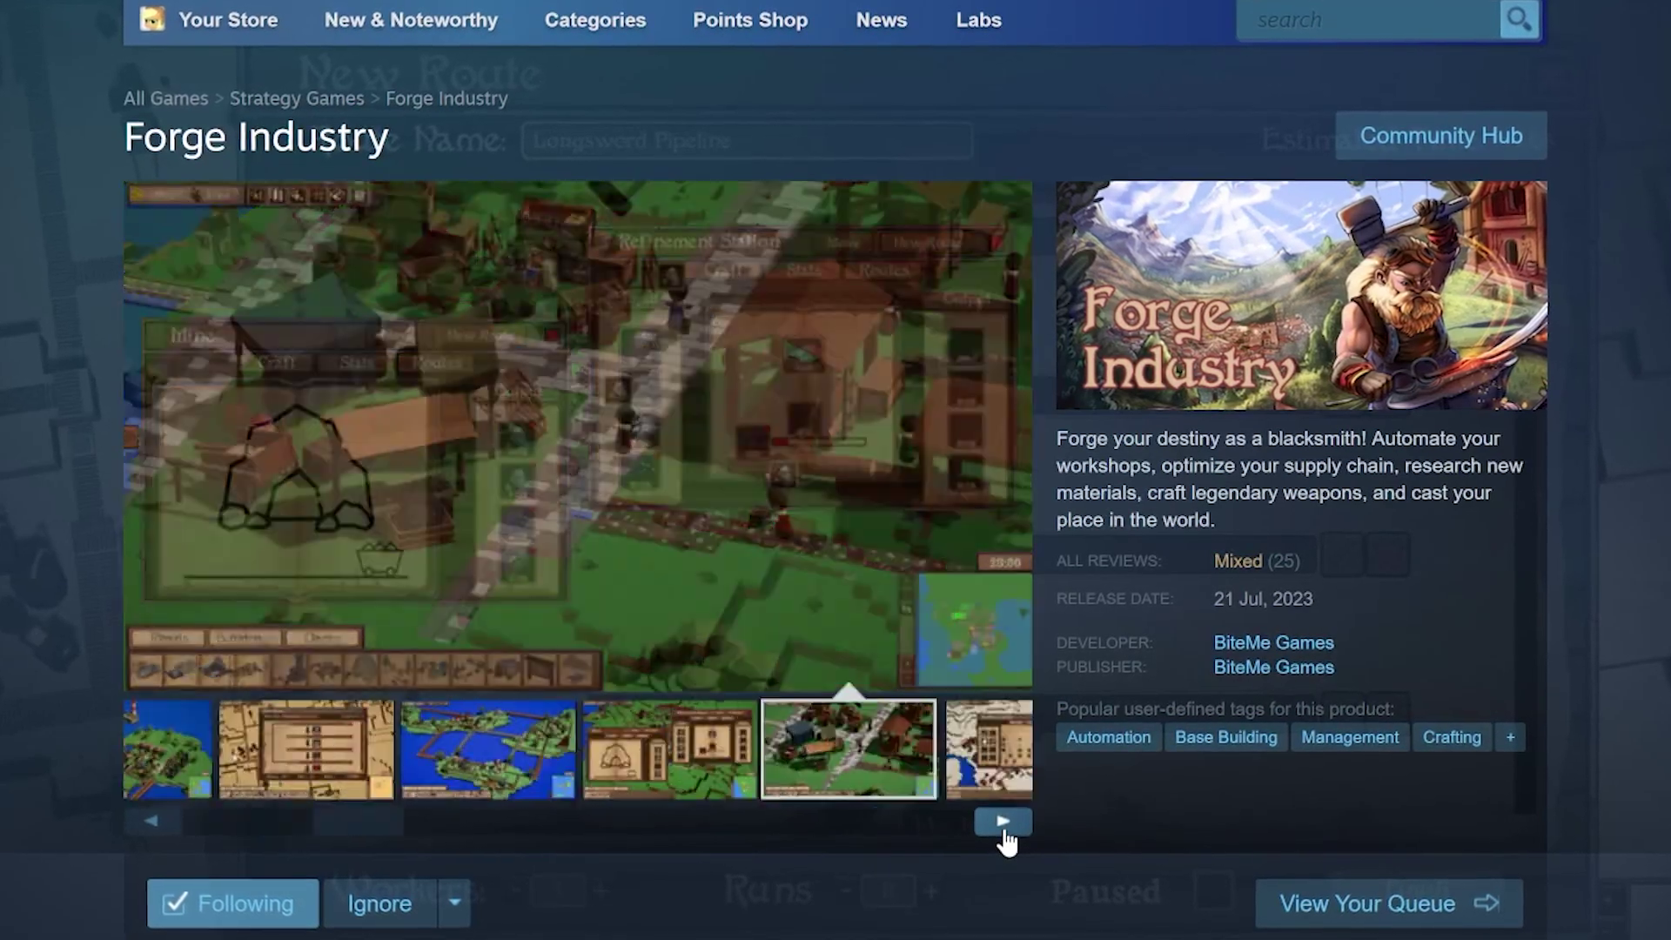
click(1005, 826)
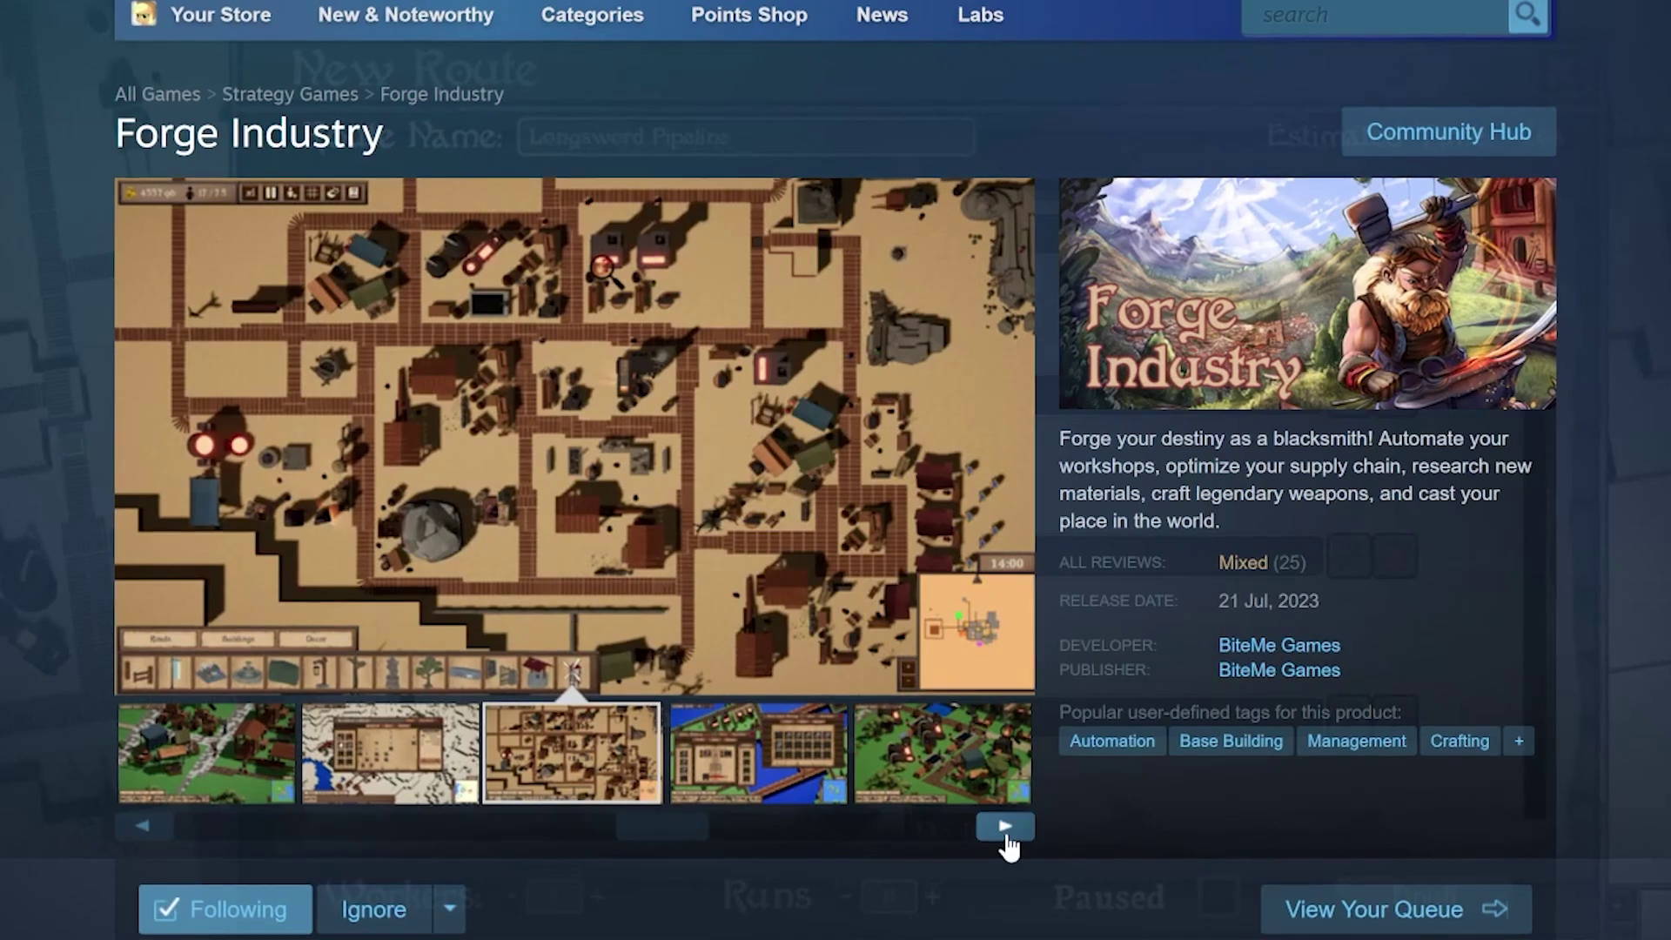
click(1006, 827)
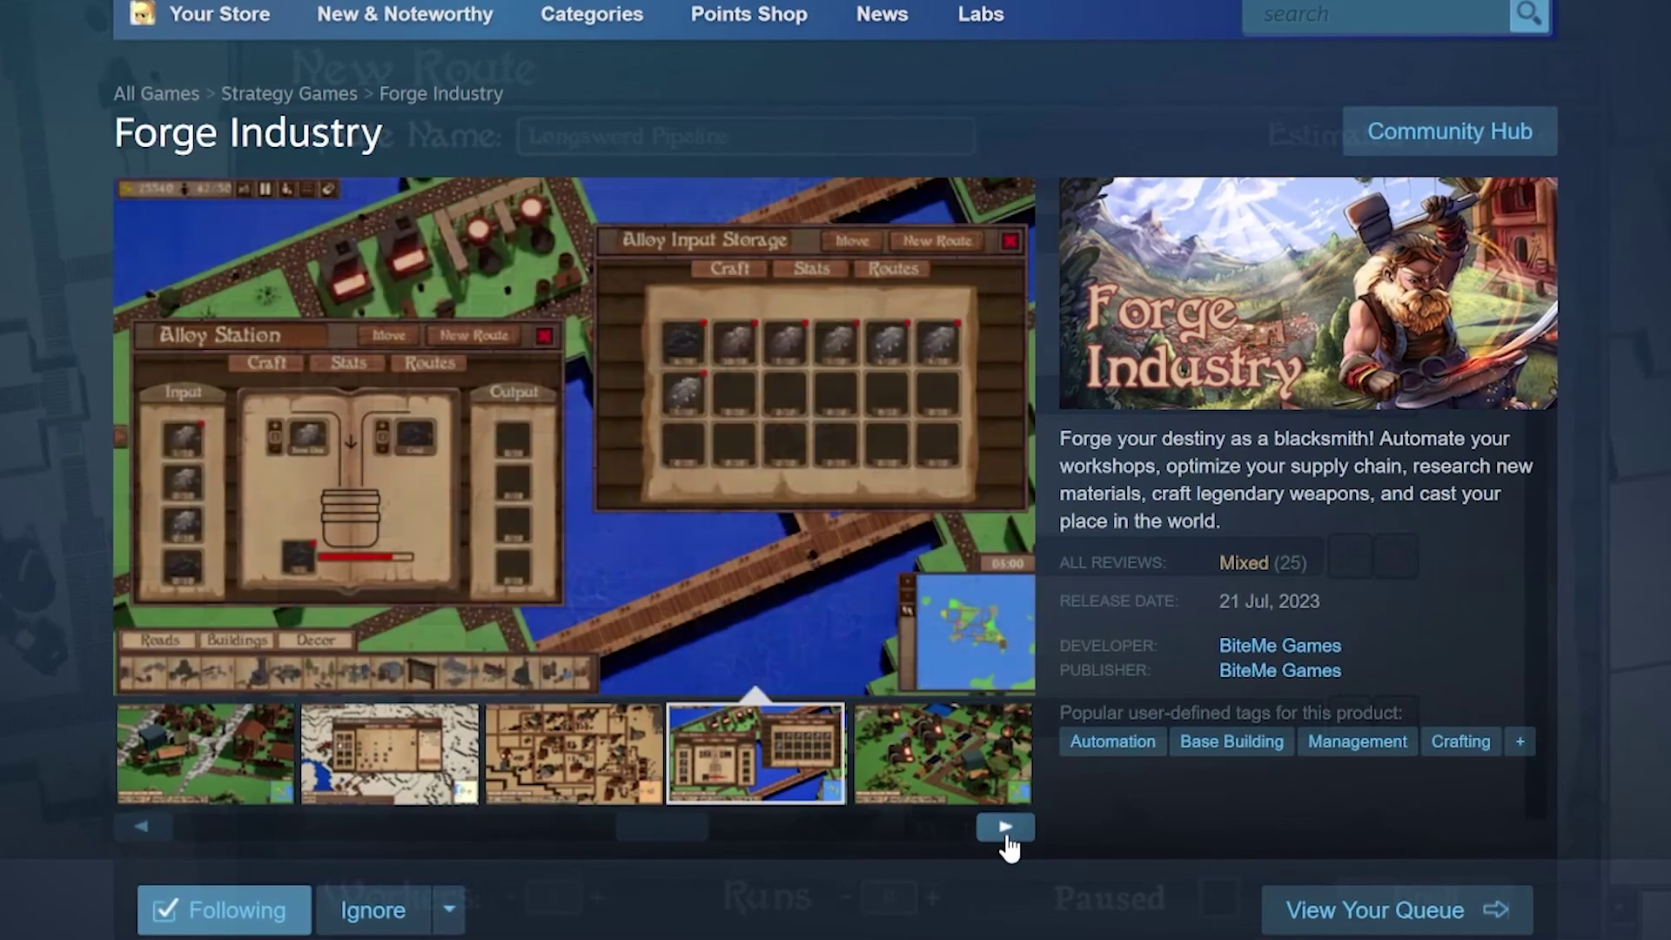
click(1005, 827)
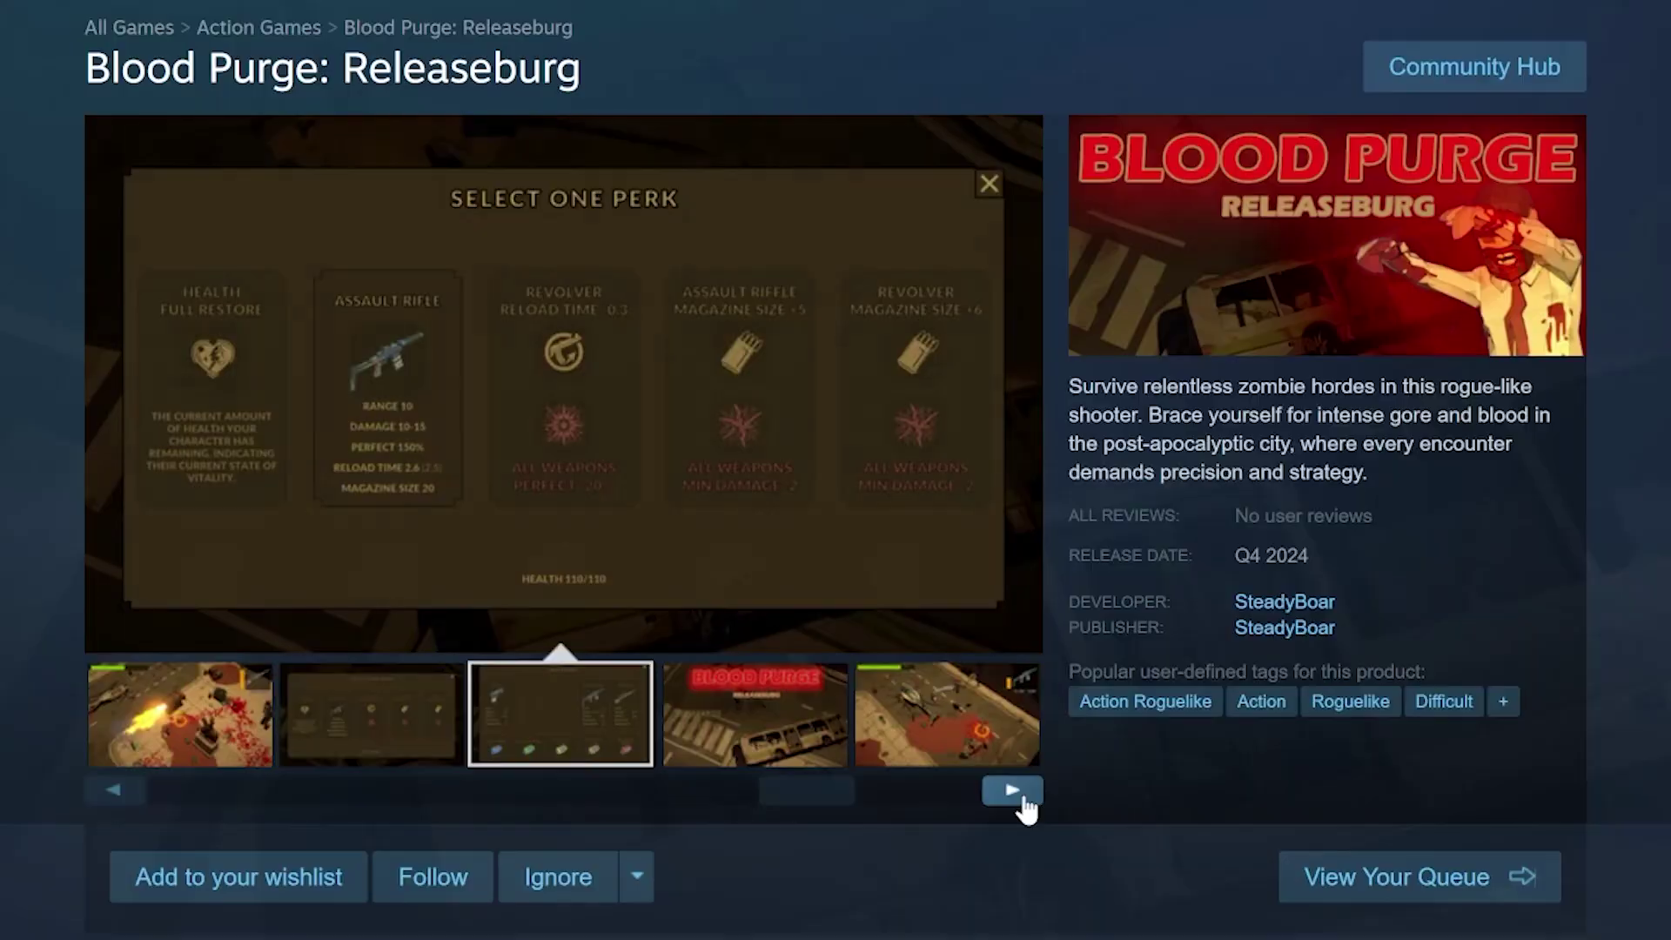
Click through four Blood Purge screenshots, from the title screen to the zombie street-fight shot
click(1023, 799)
click(1023, 799)
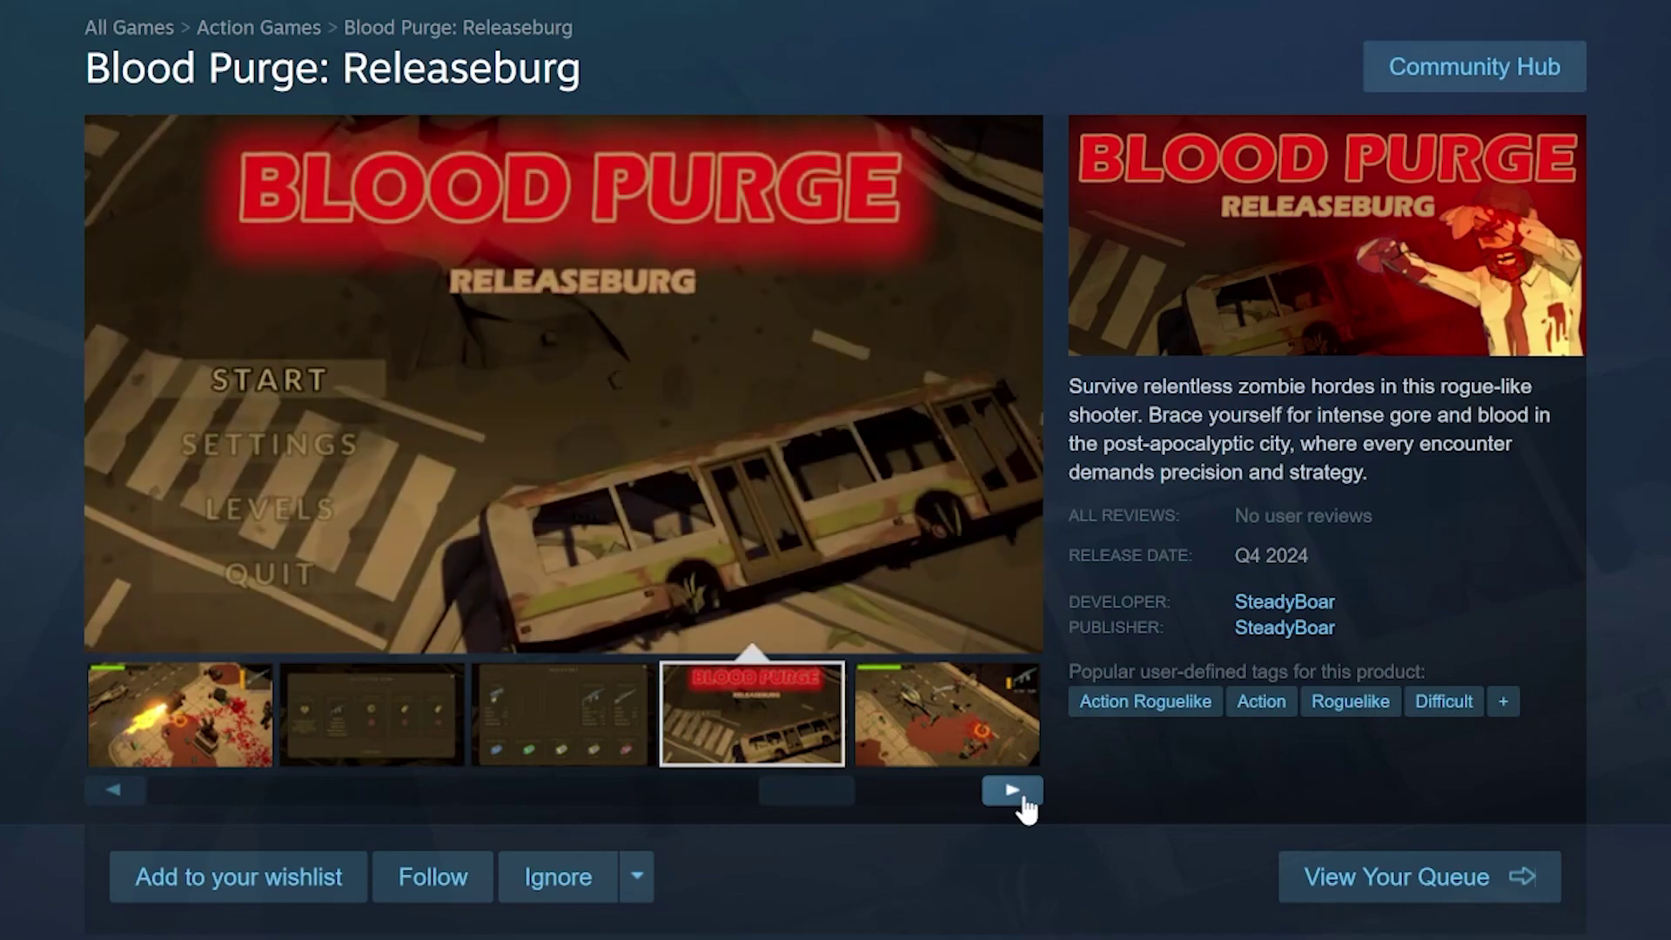
click(1024, 799)
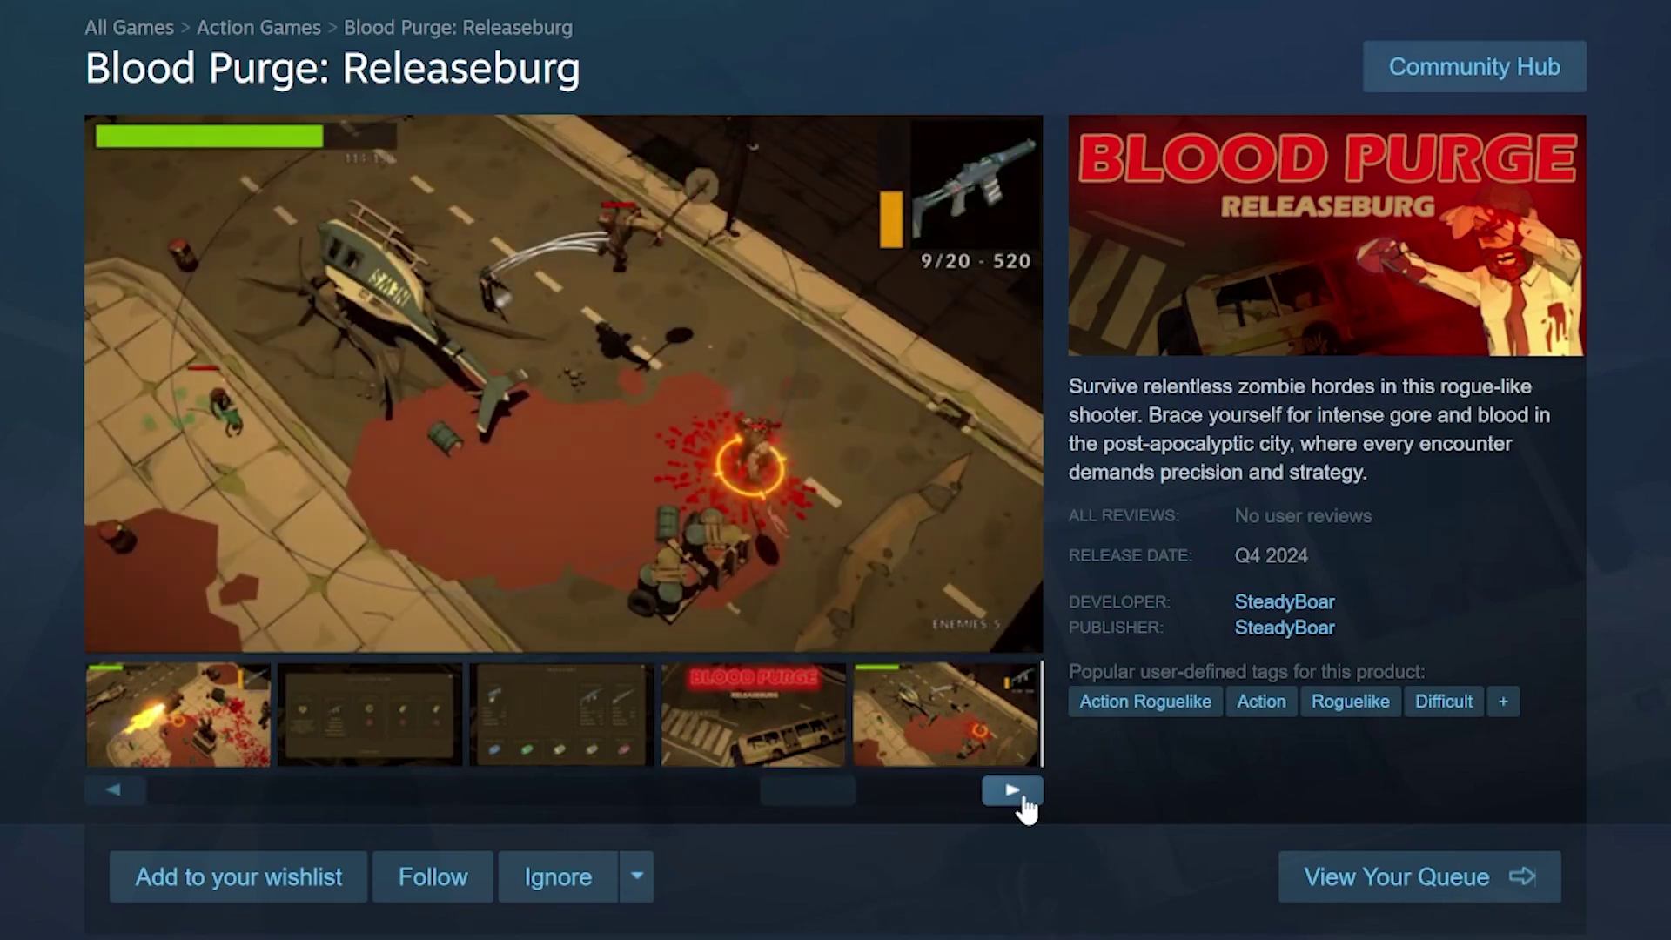
click(1024, 799)
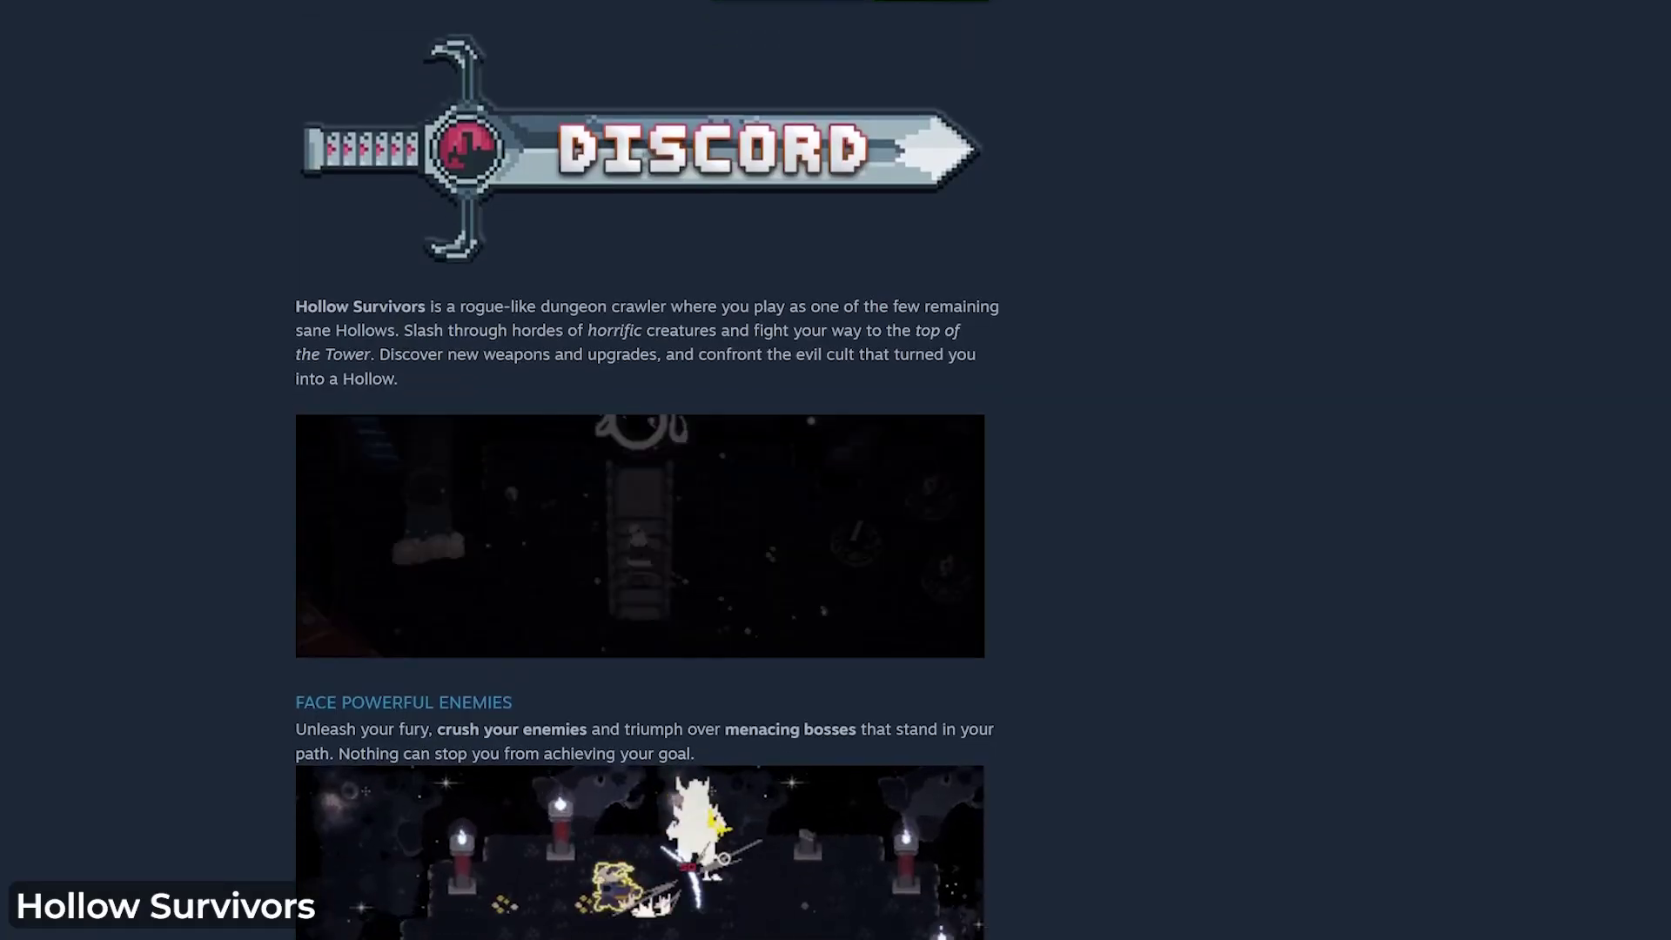
Scroll the Hollow Survivors About section past its GIFs to Face Powerful Enemies and Choose Your Weapon
scroll(640, 470, down, 4)
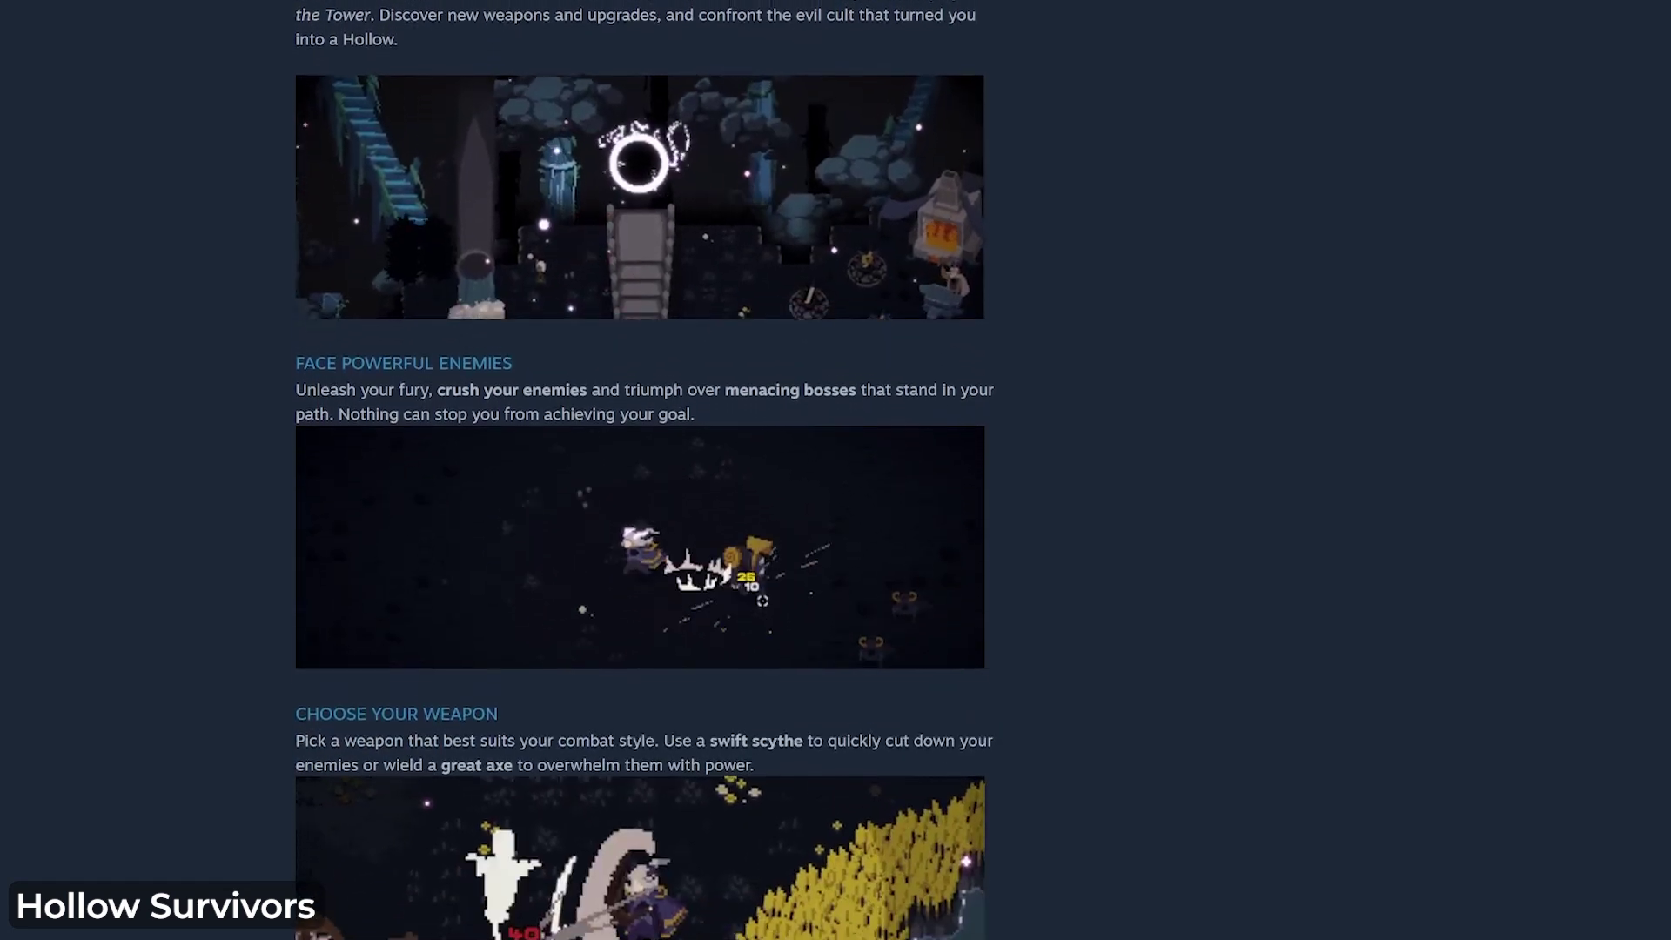
scroll(640, 470, down, 3)
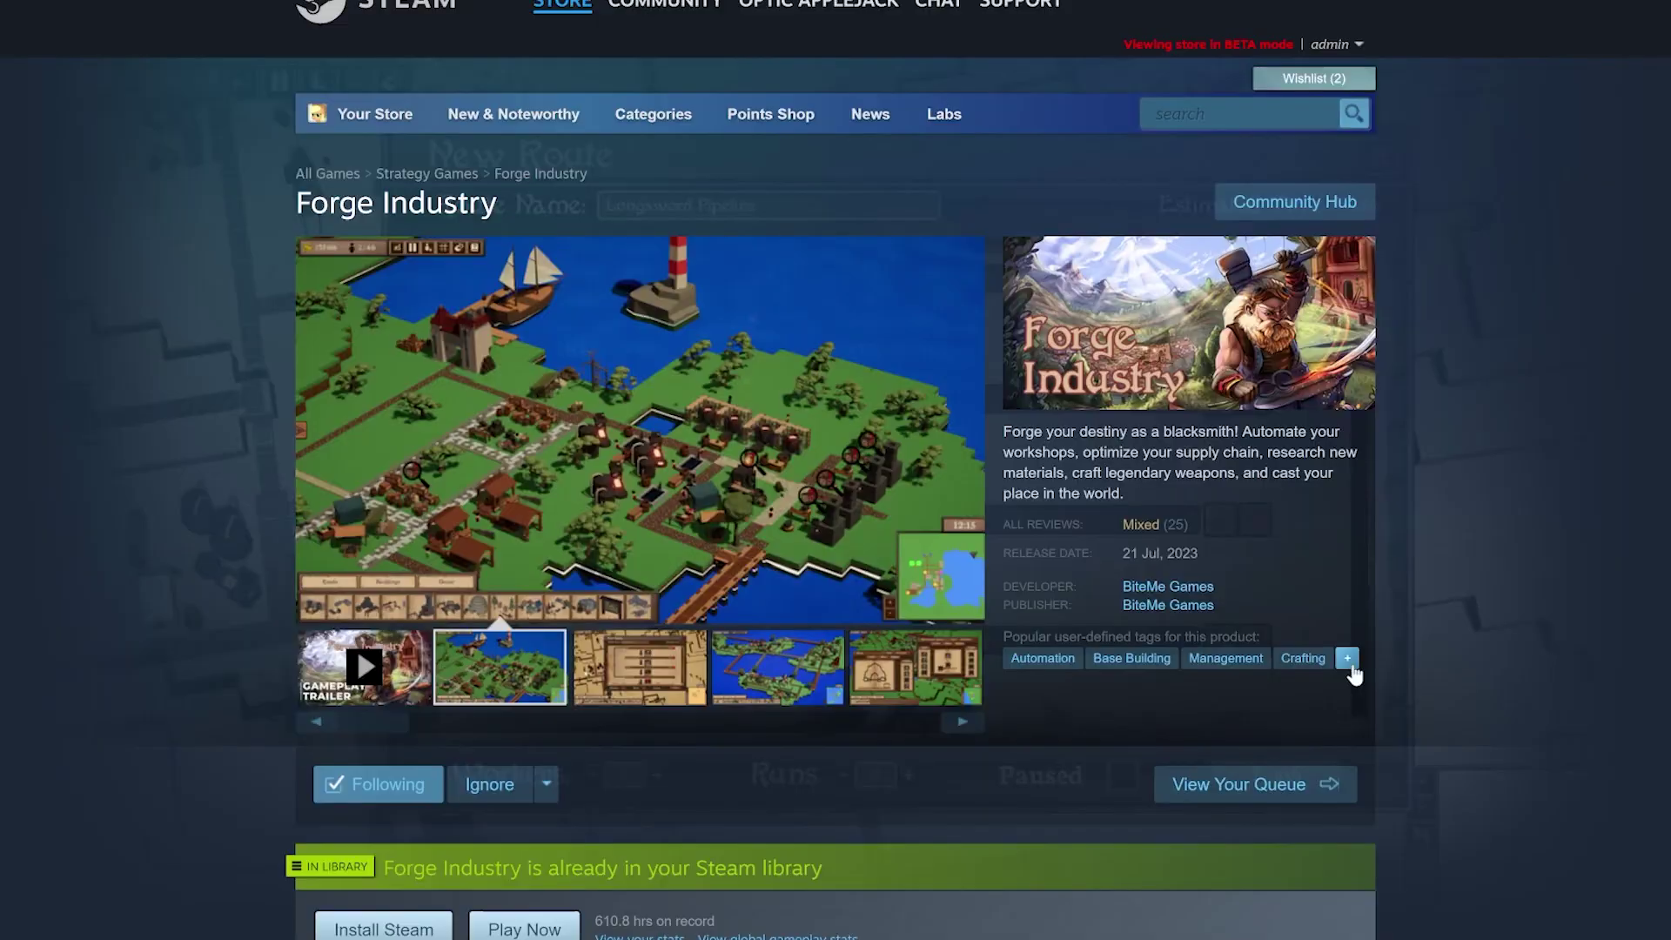
Open the view-and-edit dialog for Forge Industry's popular user-defined tags
click(1352, 672)
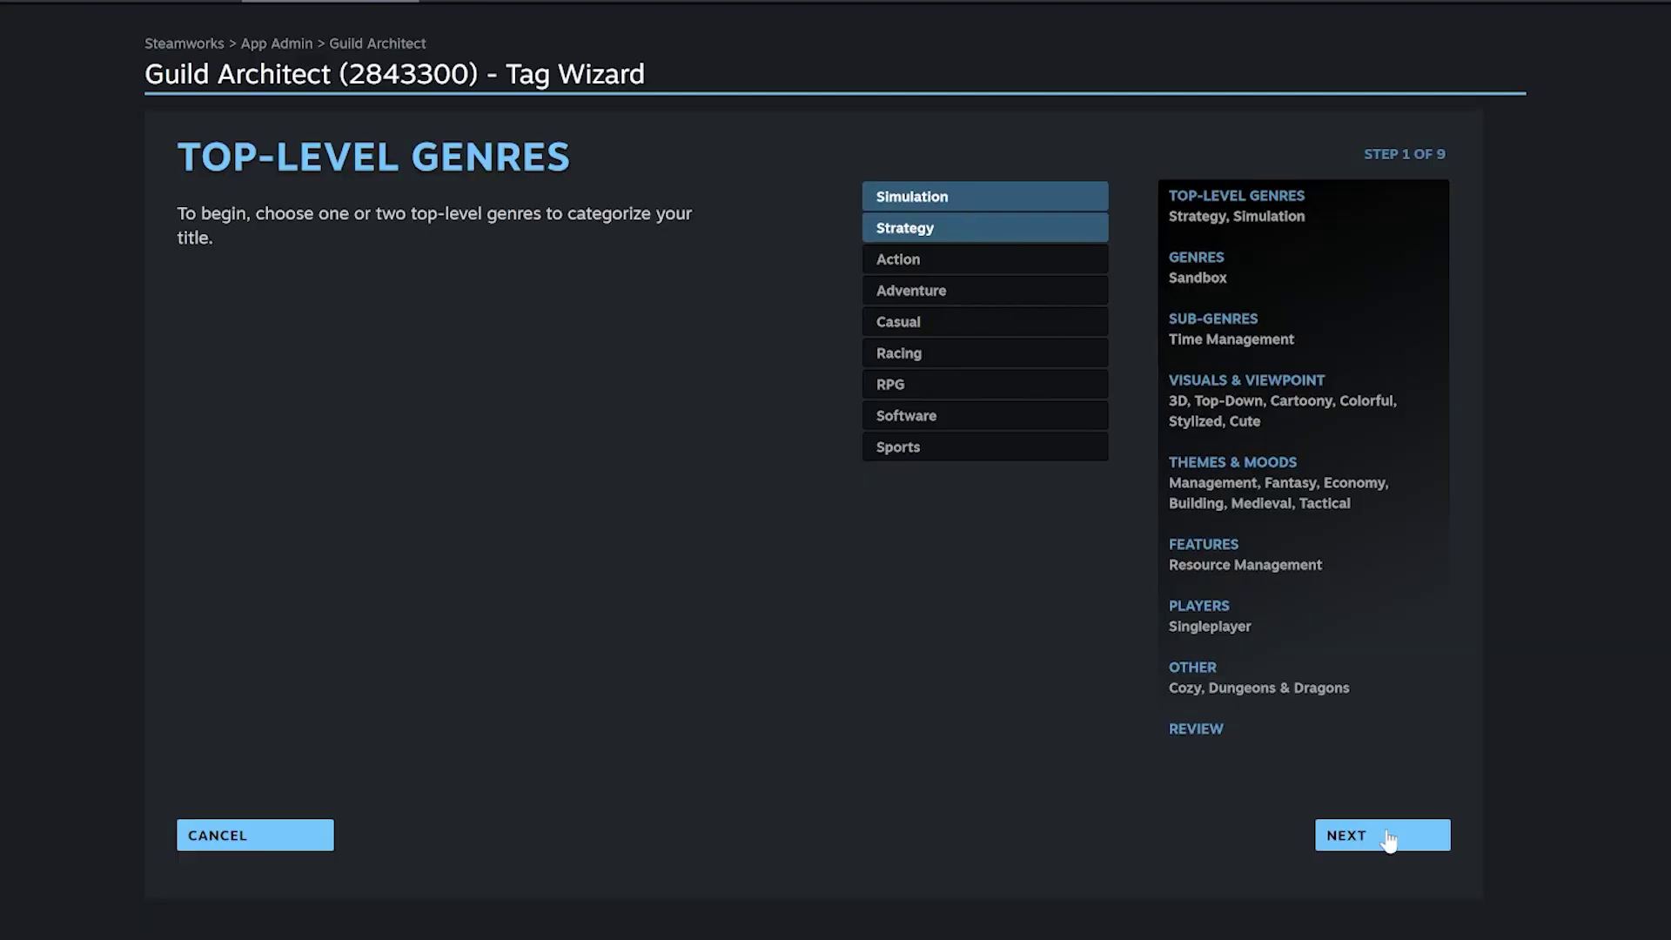
Advance Guild Architect's tag wizard through Genres, Sub-Genres, Visuals & Viewpoint, Themes & Moods and Features
click(1387, 837)
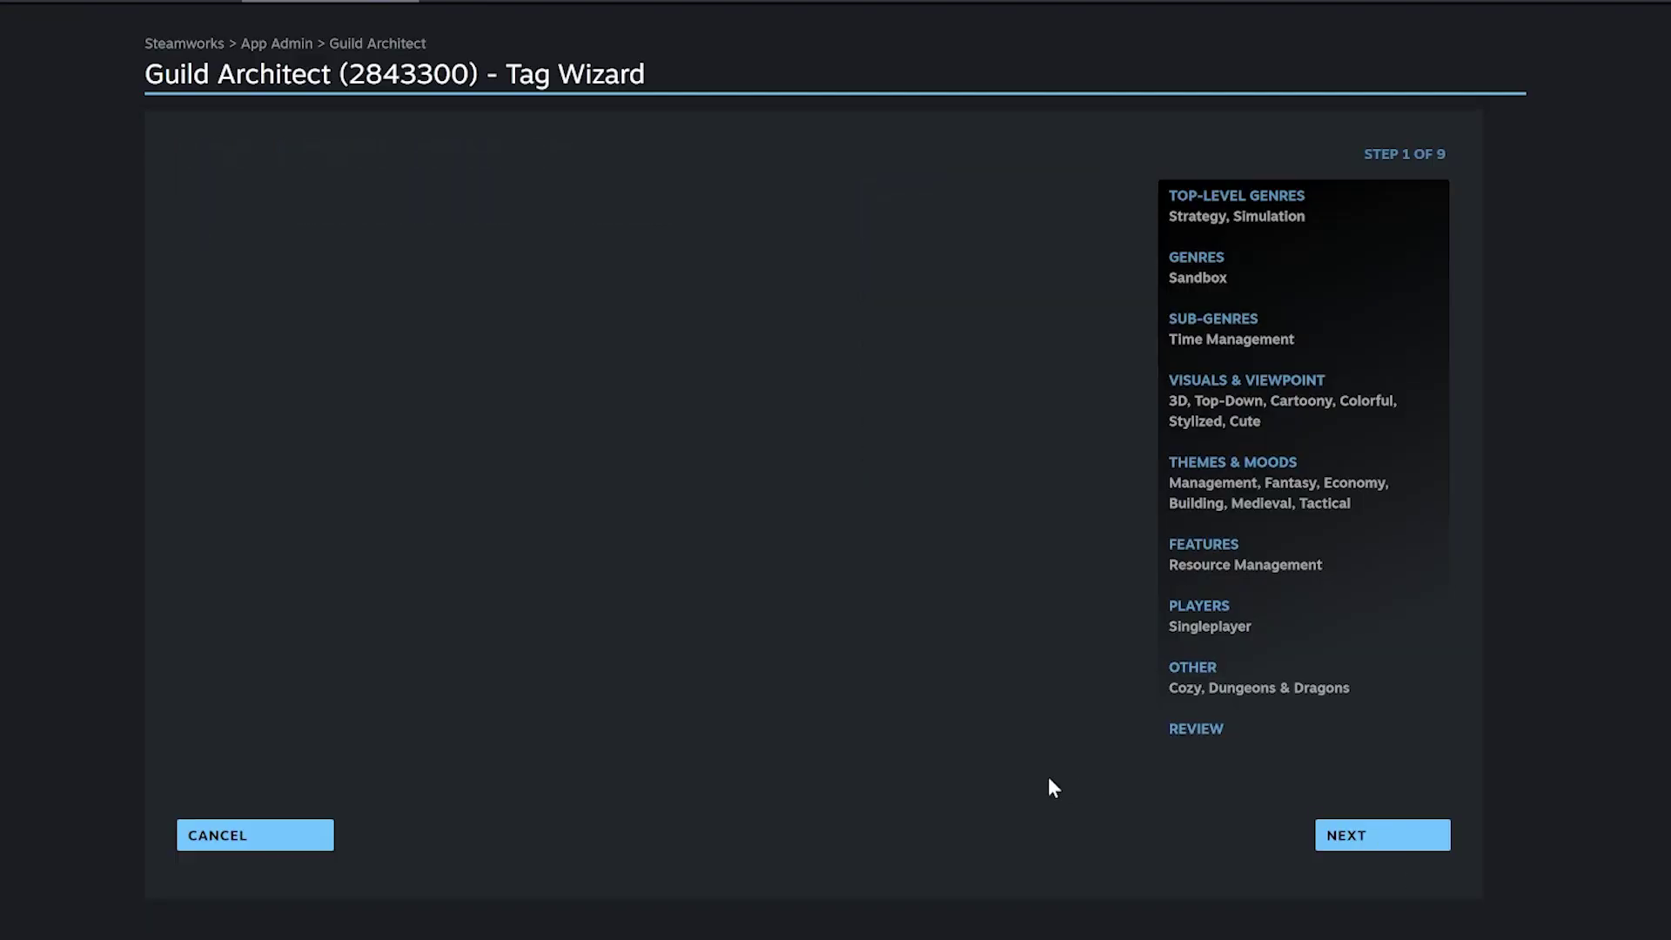
scroll(1041, 475, down, 5)
click(1387, 836)
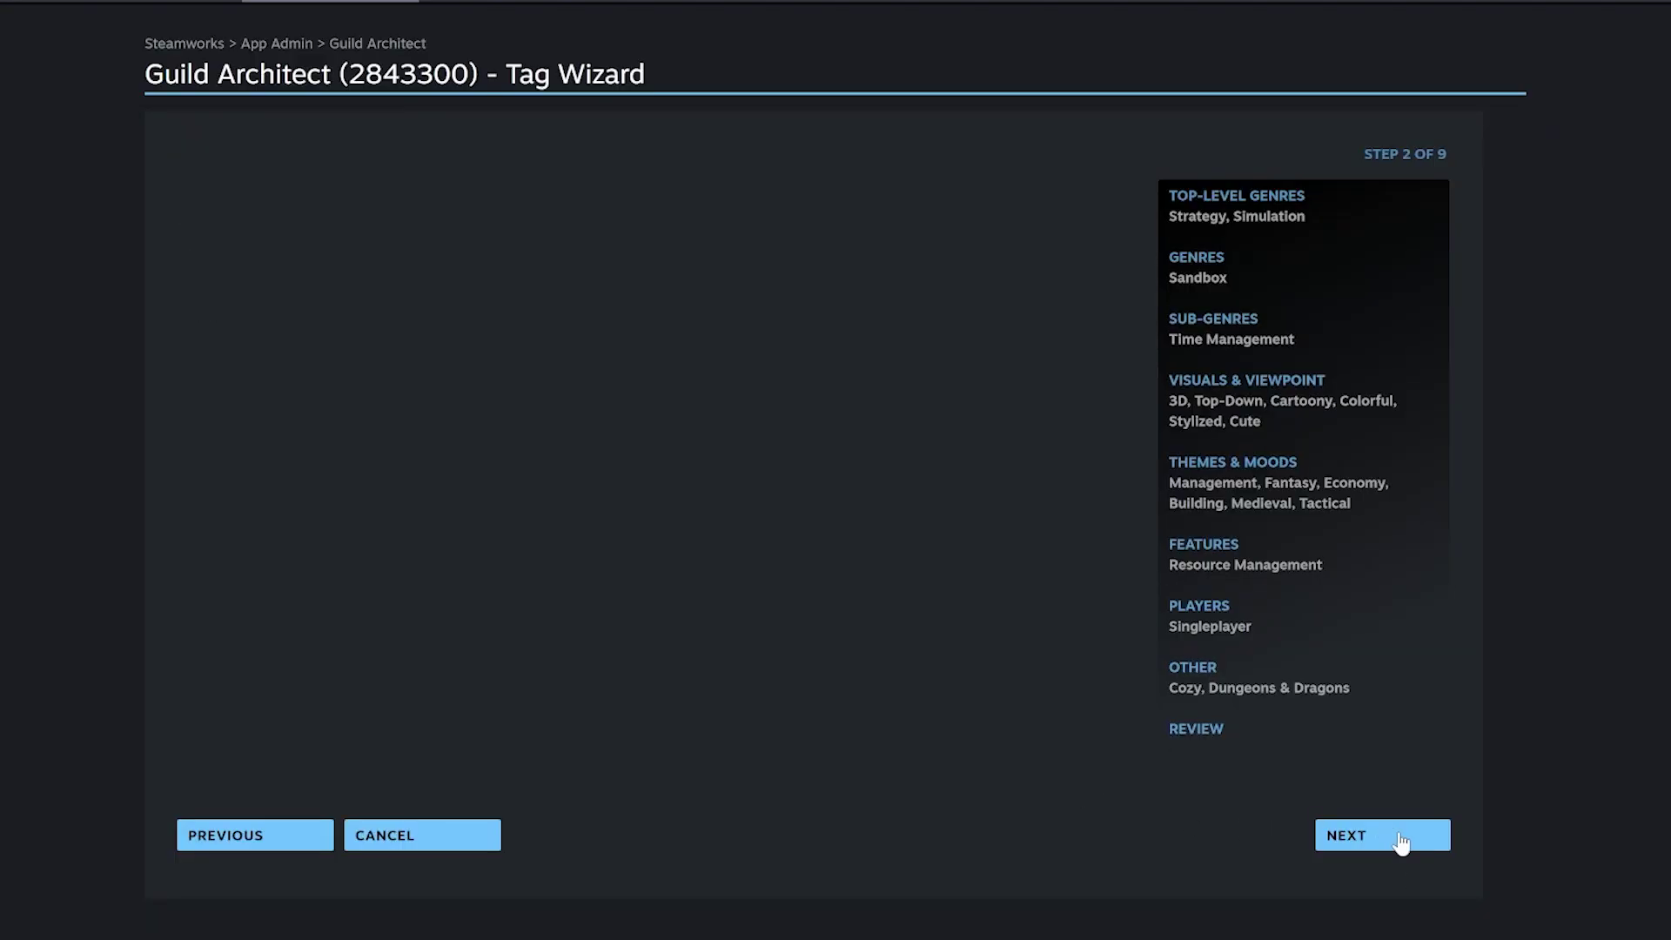
drag(1137, 301, 1122, 553)
click(1347, 845)
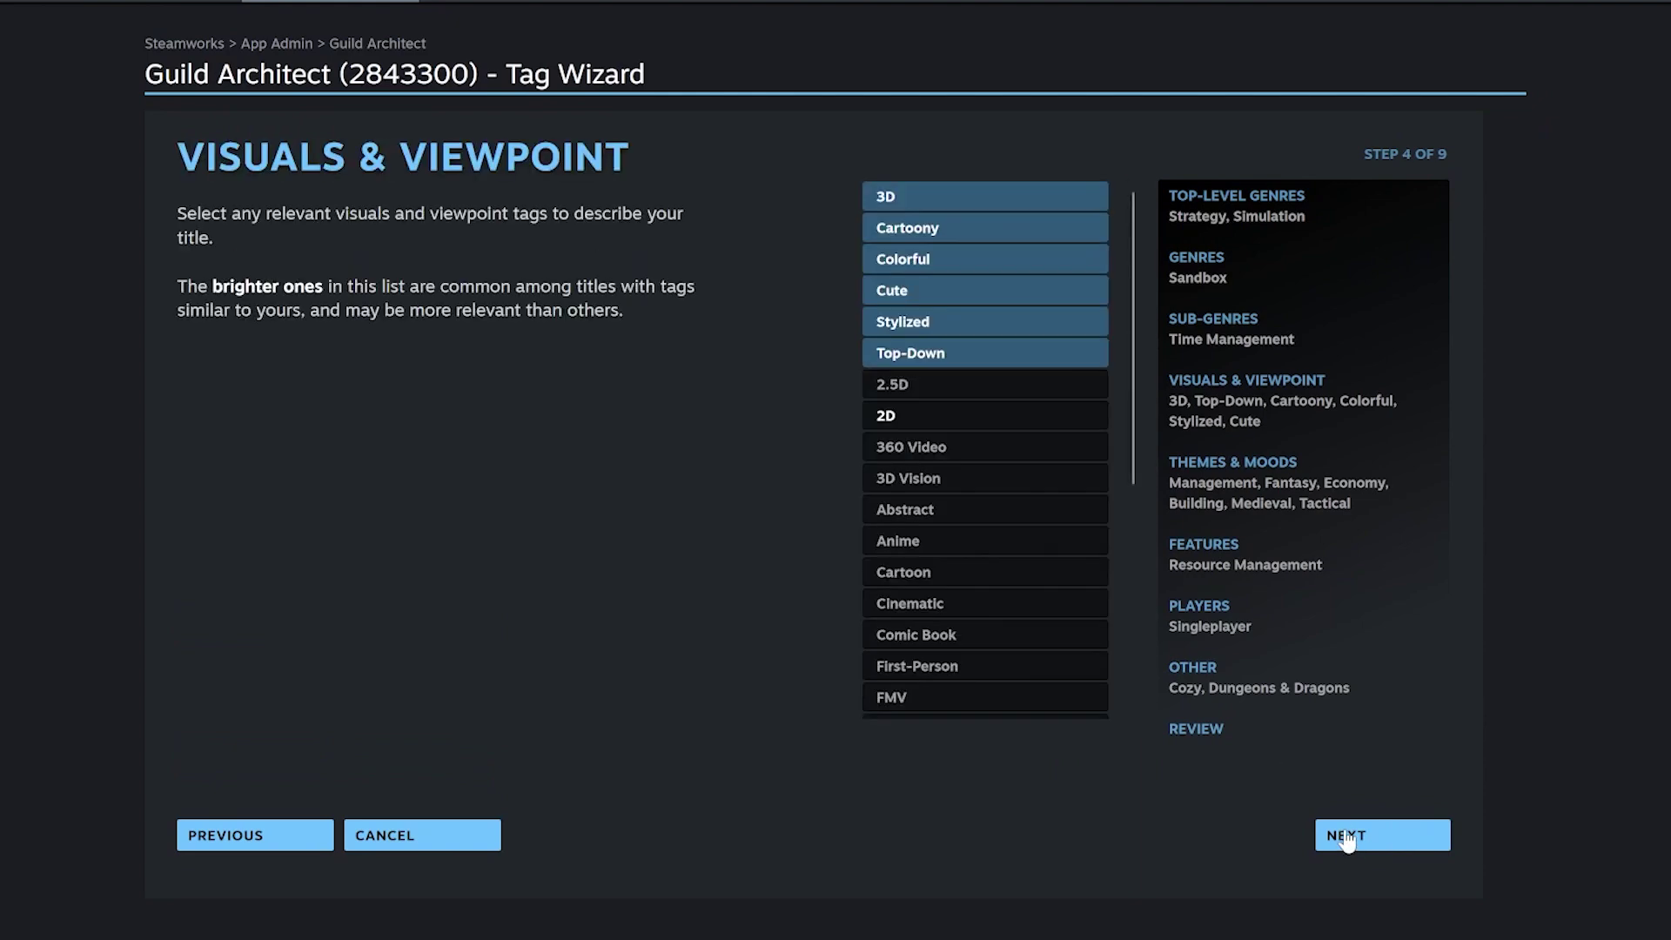
click(1371, 841)
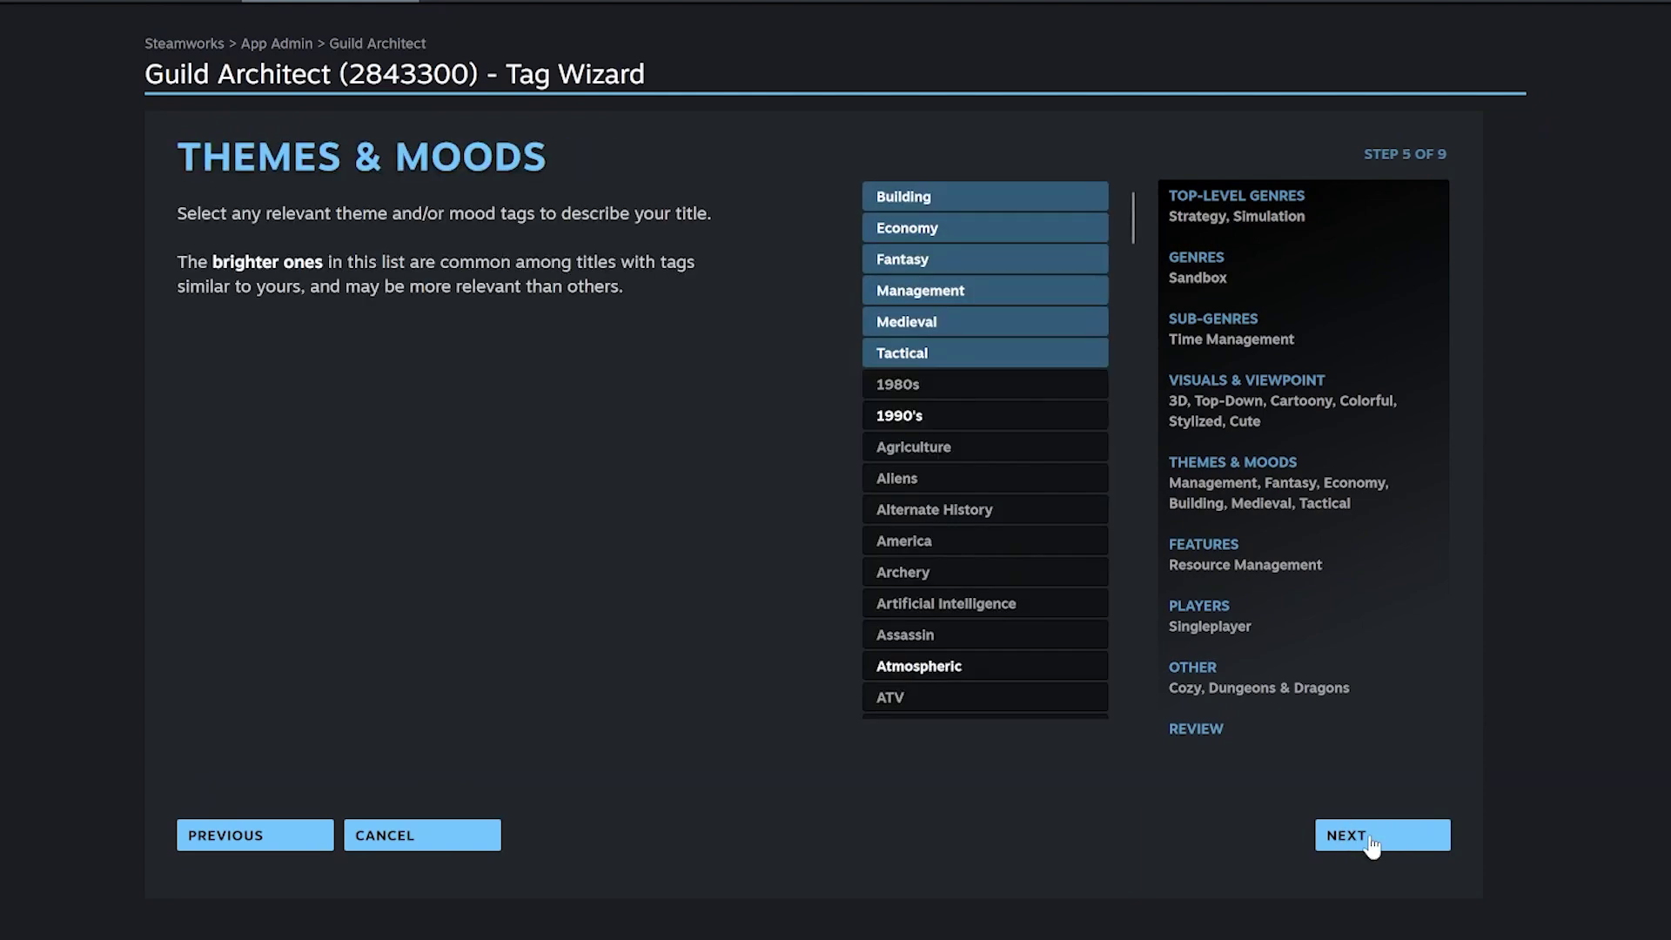
click(1371, 841)
click(1371, 841)
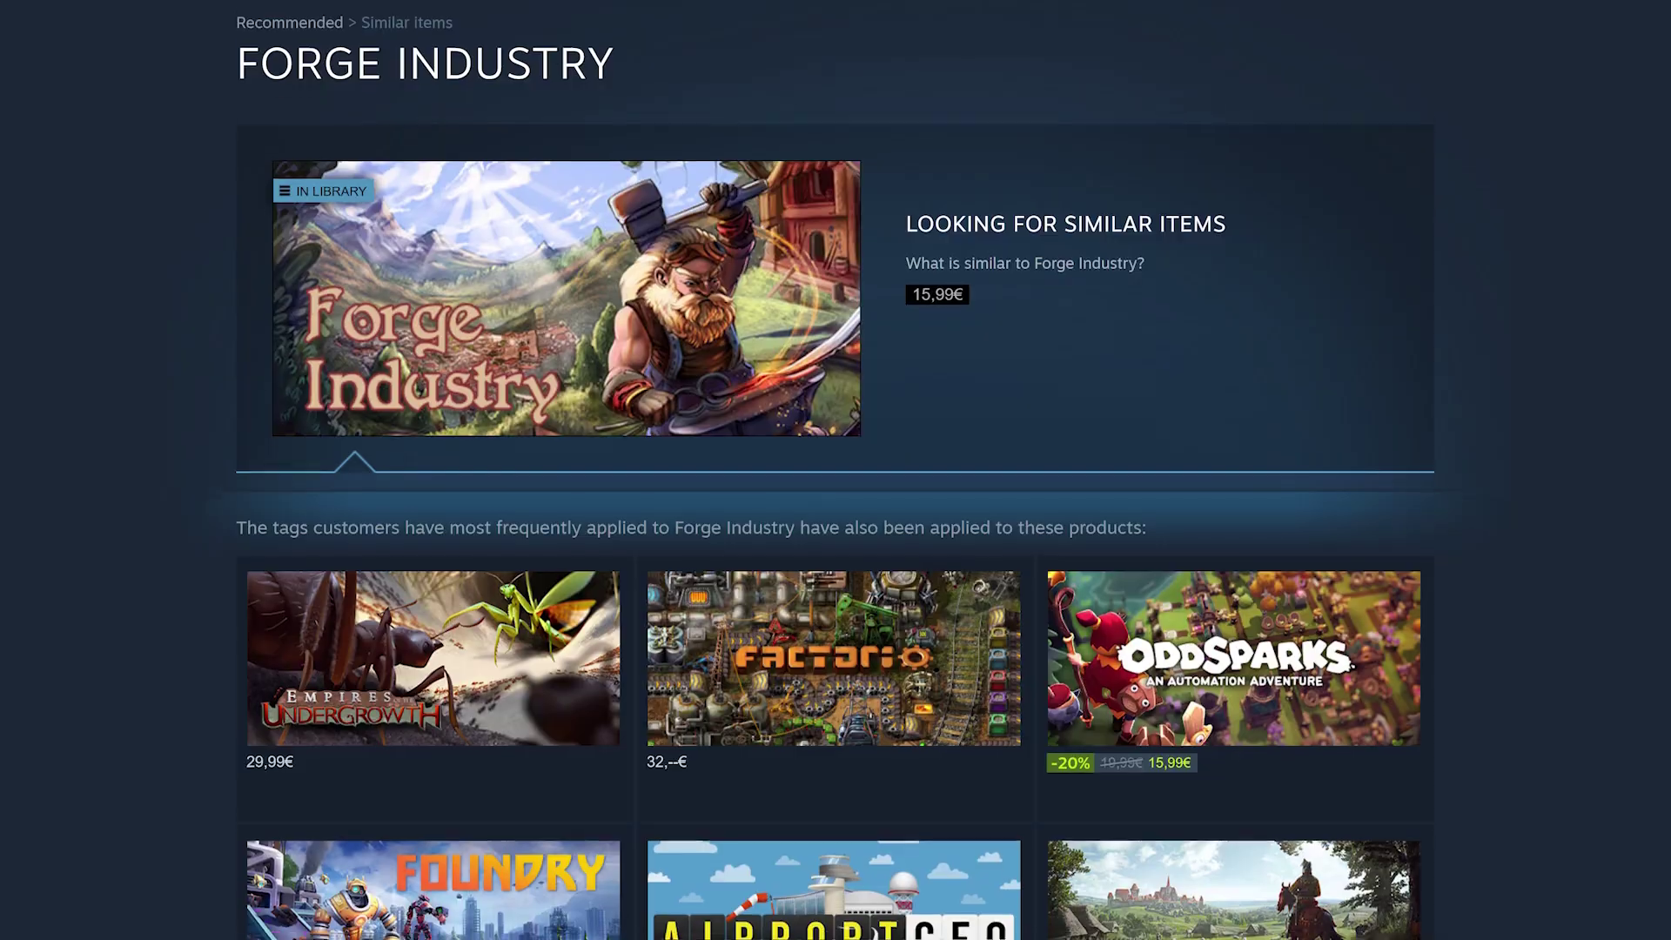
Scroll past the games sharing Forge Industry's tags down to the Upcoming Releases rows
scroll(835, 470, down, 5)
scroll(836, 470, down, 5)
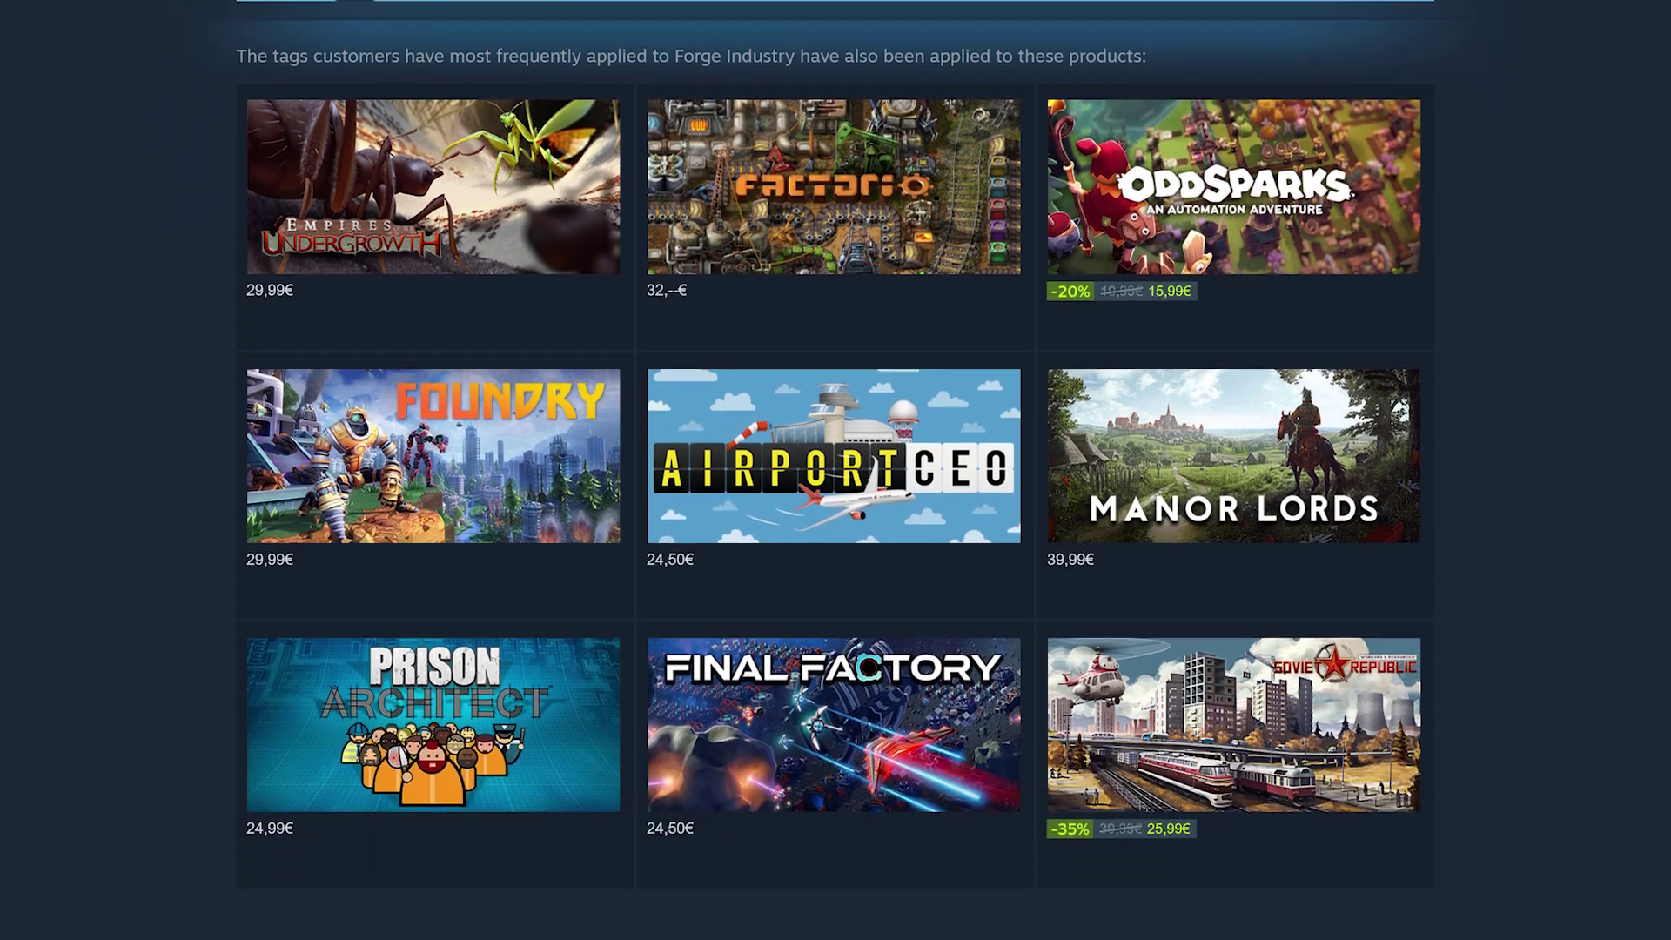
scroll(836, 470, down, 5)
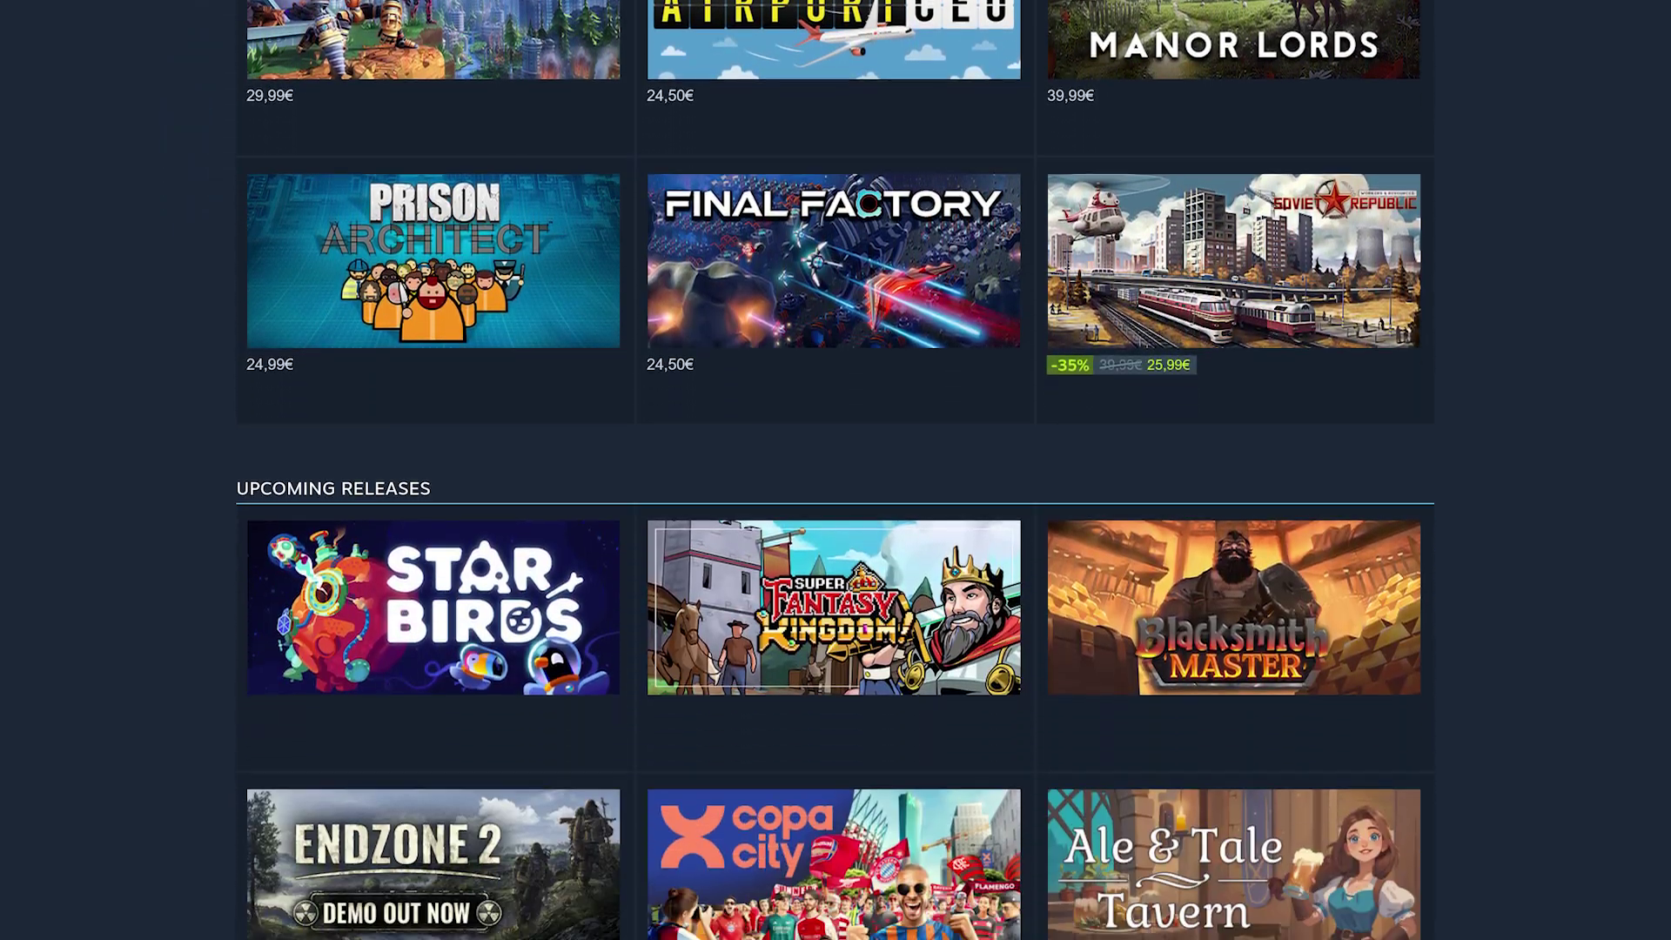
scroll(836, 470, down, 2)
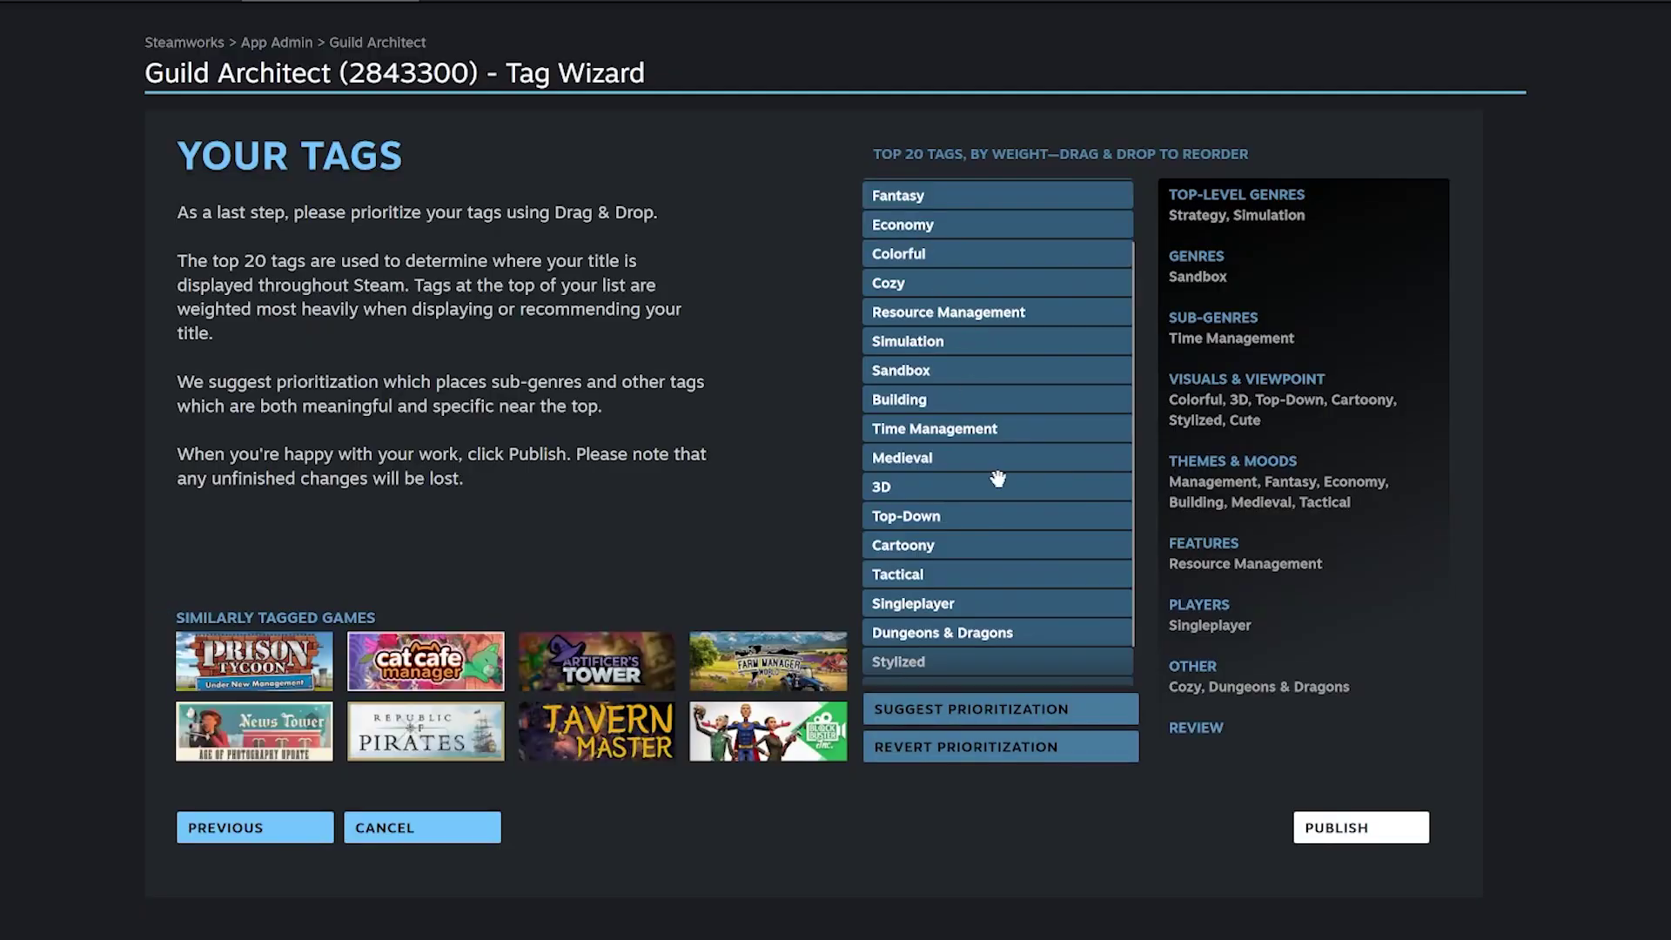
Reorder the top-20 tags: Cute directly under Economy, and 3D at the very top
scroll(982, 592, down, 2)
drag(983, 637, 992, 209)
scroll(971, 259, up, 1)
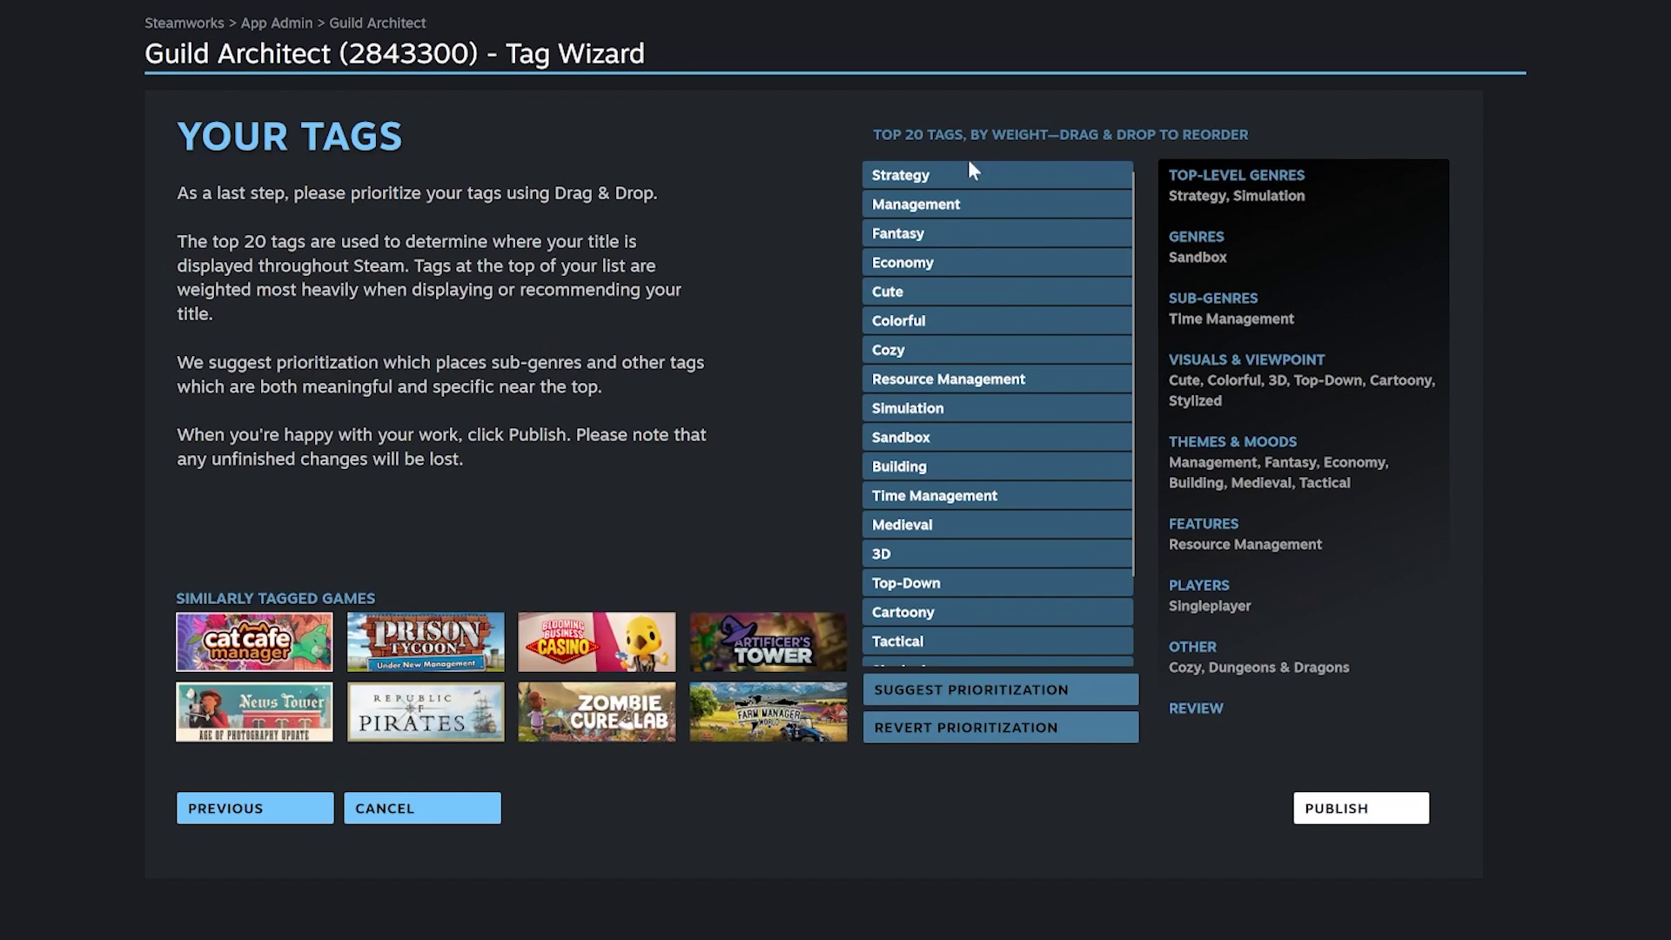
drag(956, 543, 935, 214)
scroll(999, 380, up, 1)
drag(951, 273, 944, 173)
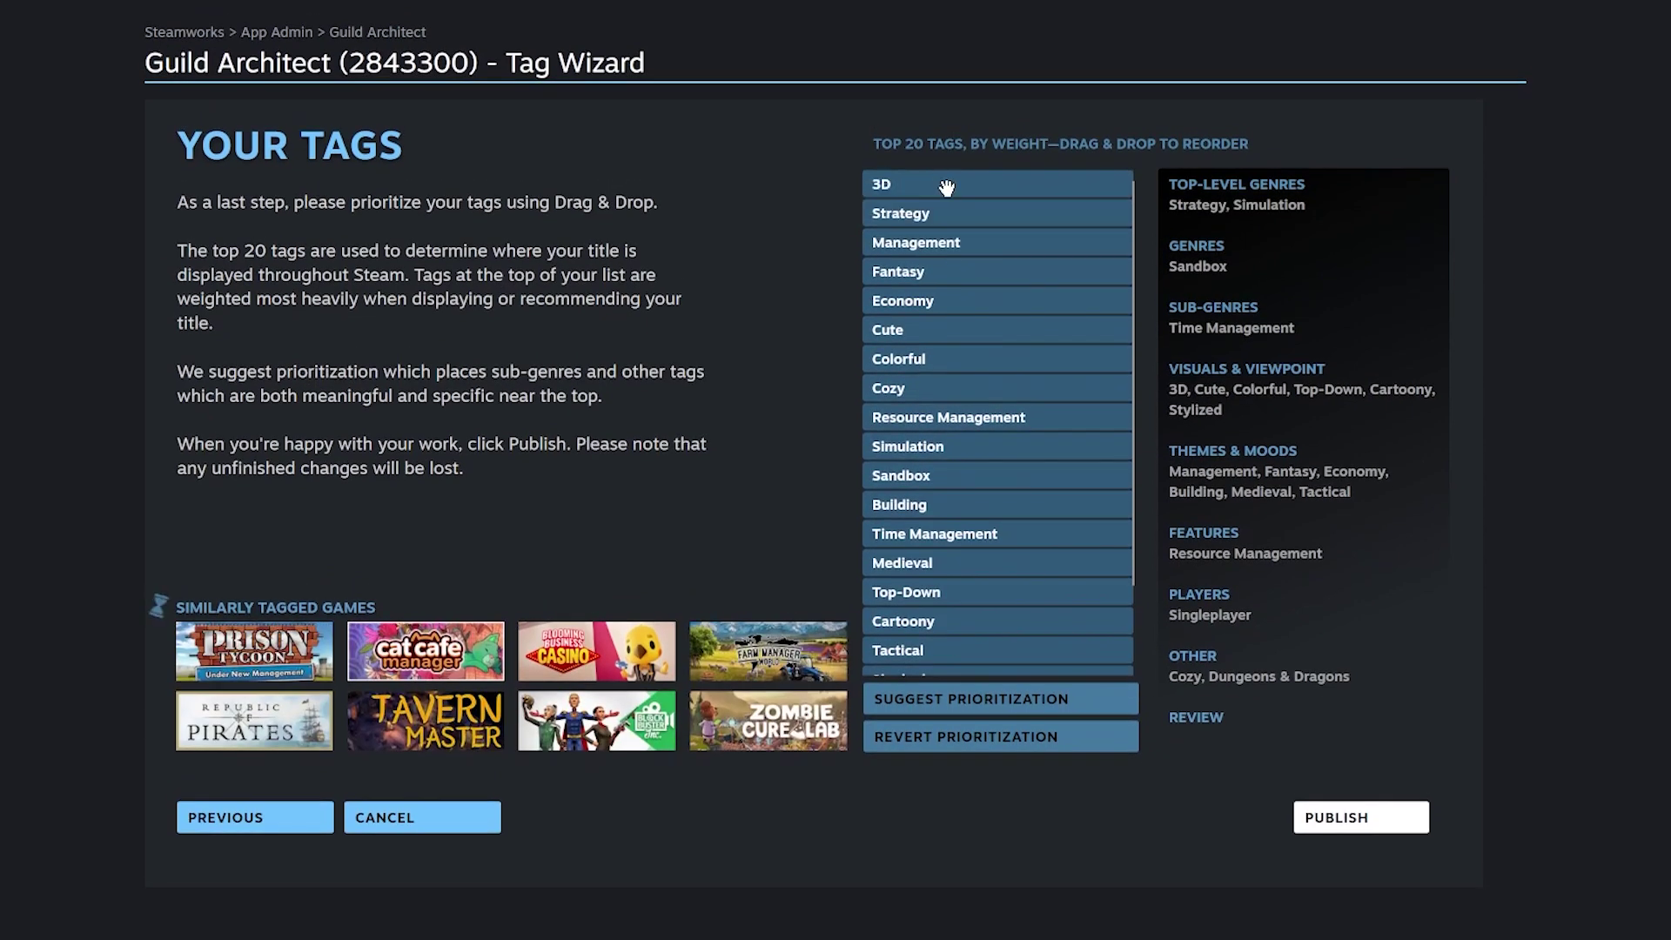